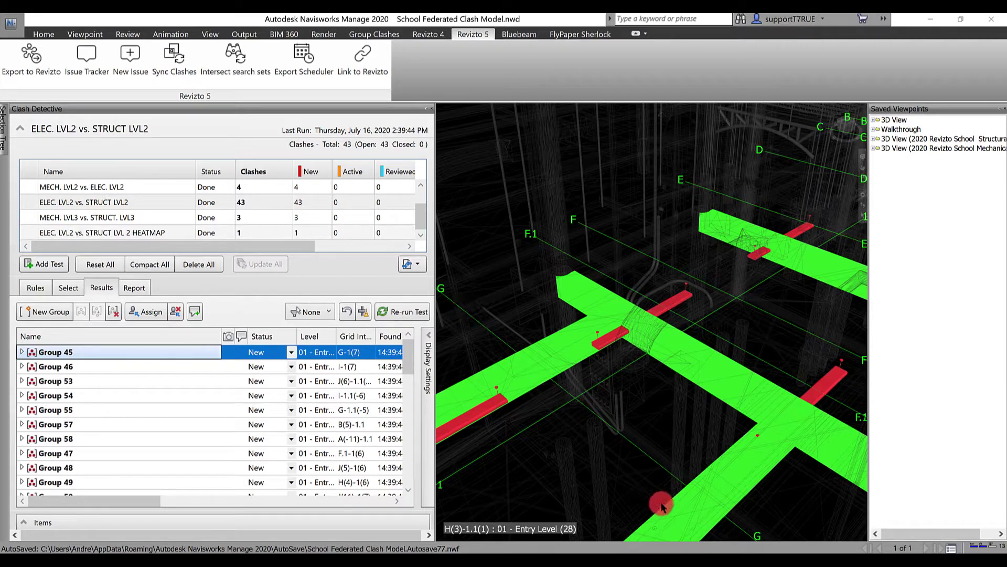
Switch to Revizto to view the clash issues, and return to the Navisworks clash model
left_click(693, 558)
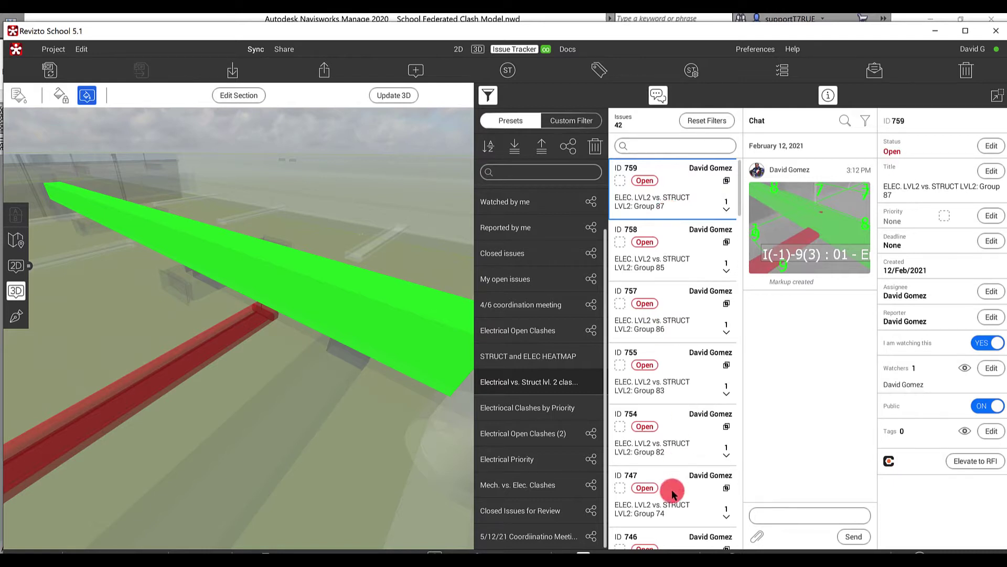
mouse_move(662, 552)
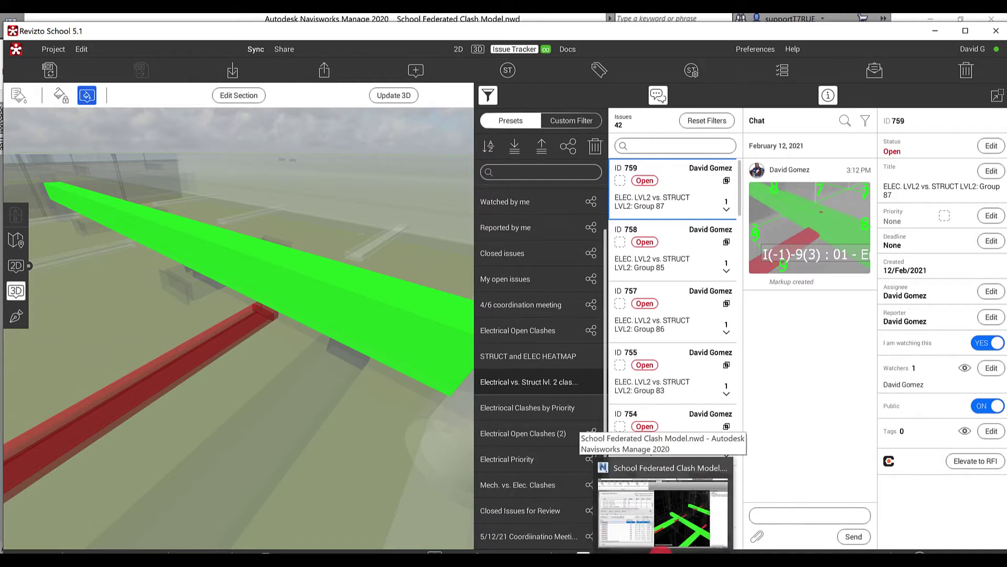
left_click(663, 511)
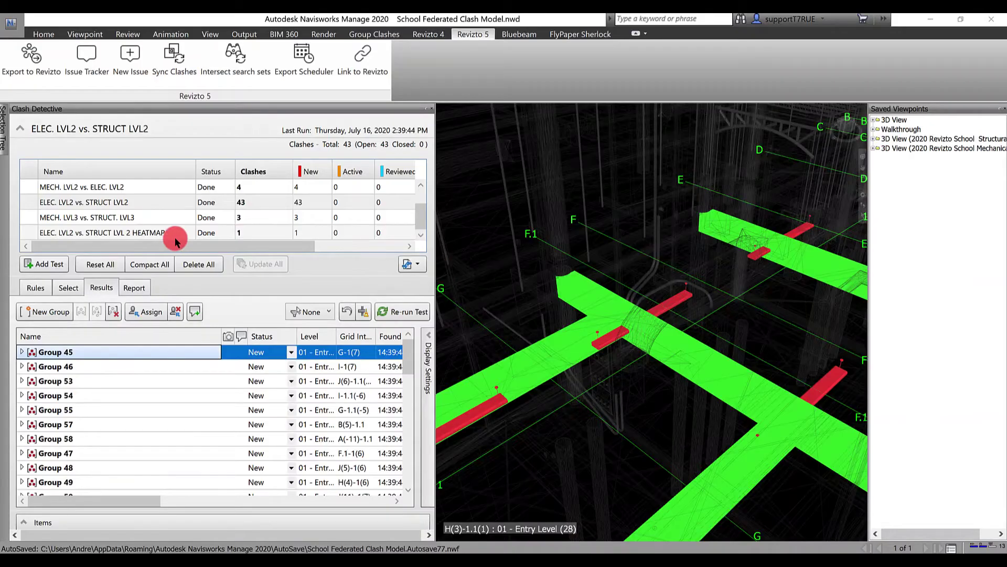
Display the clash results of the ELEC. LVL2 vs. STRUCT LVL2 test and its LVL 2 HEATMAP version
left_click(109, 204)
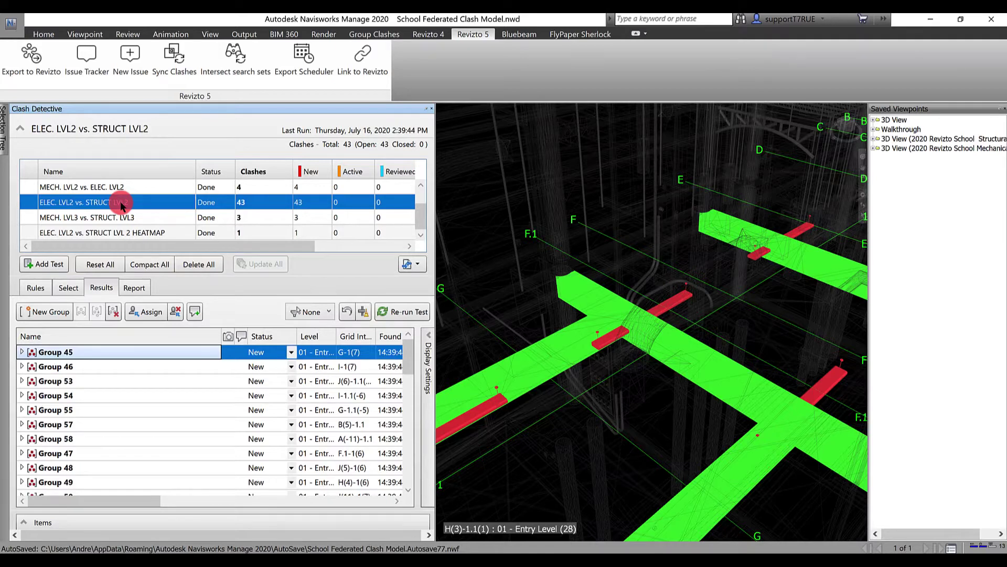
left_click(147, 233)
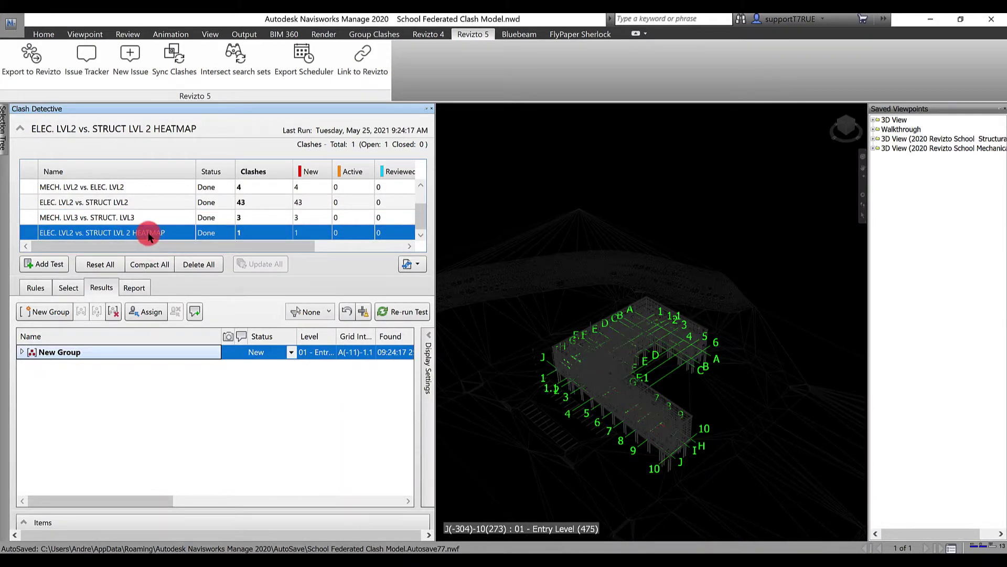
left_click(77, 362)
Switch to Revizto and inspect clash issues 758 and 757, including the options for the clashing beam
mouse_move(695, 560)
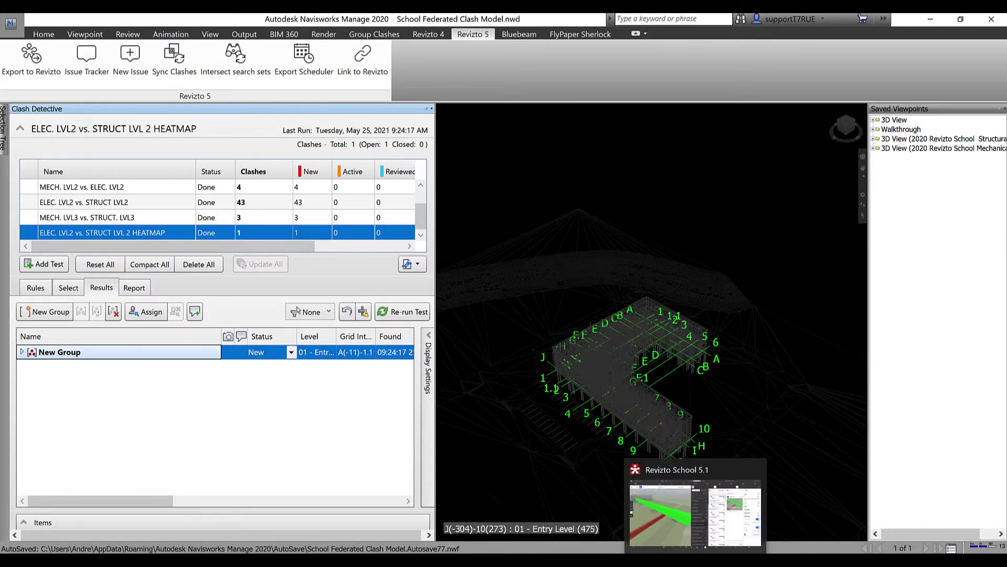
left_click(685, 524)
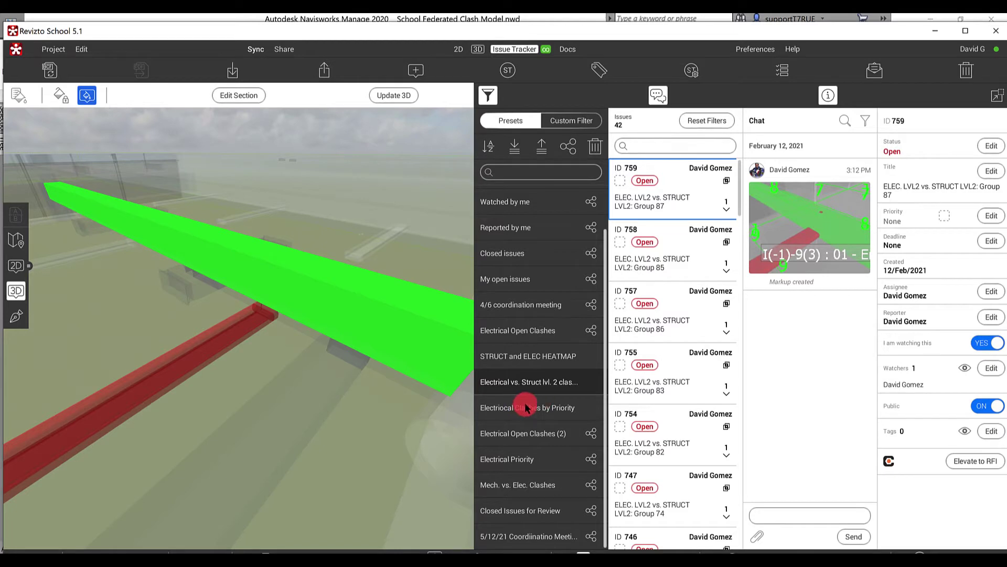
left_click(641, 265)
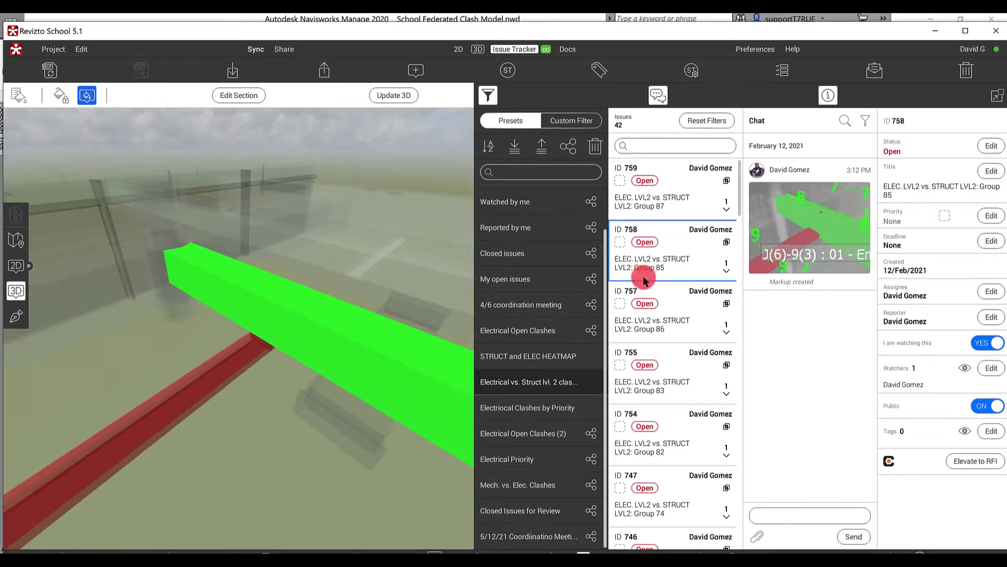
left_click(655, 326)
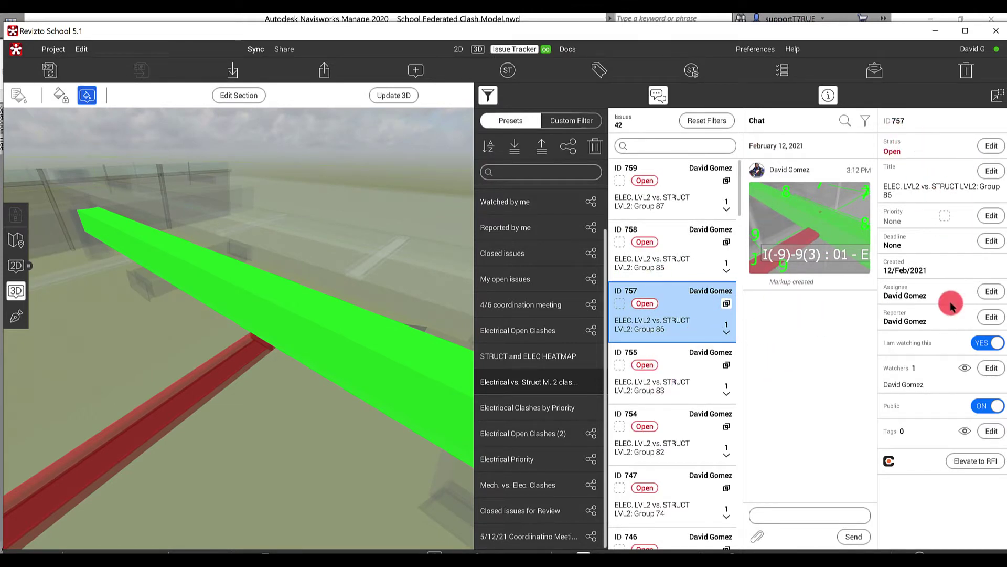
right_click(245, 313)
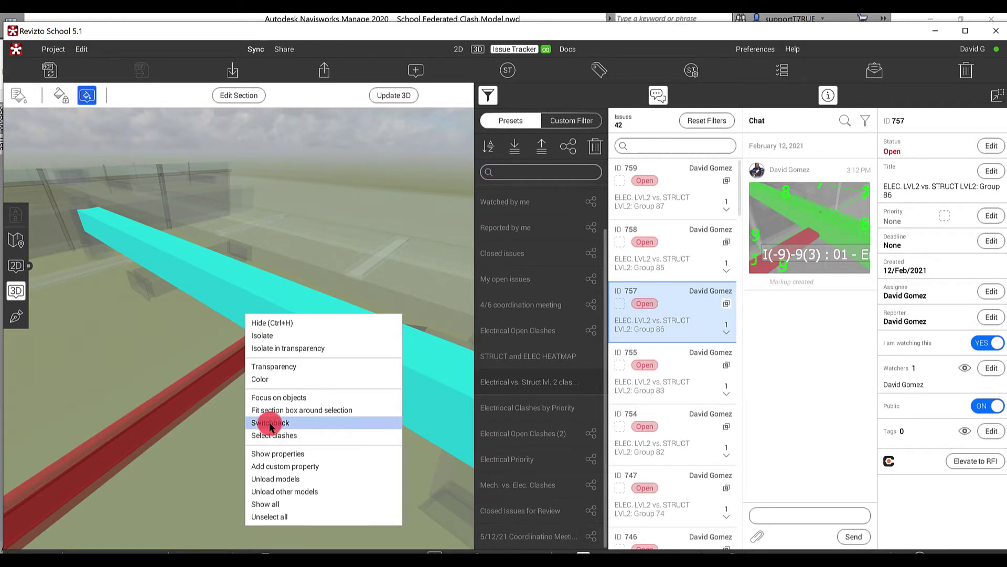
left_click(547, 78)
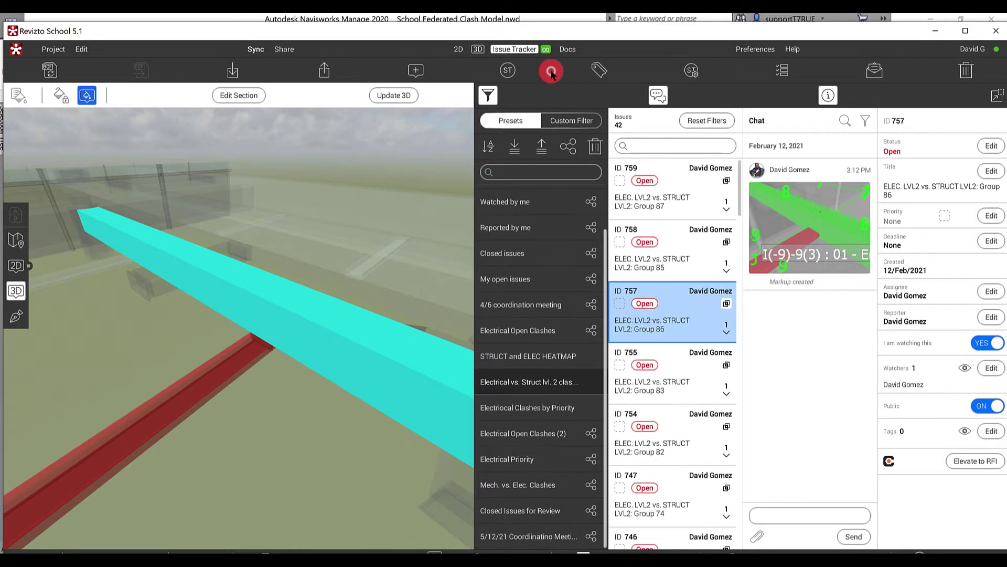
Filter the issues with the STRUCT and ELEC HEATMAP preset and open heat map issue 773 without the section cut
left_click(553, 358)
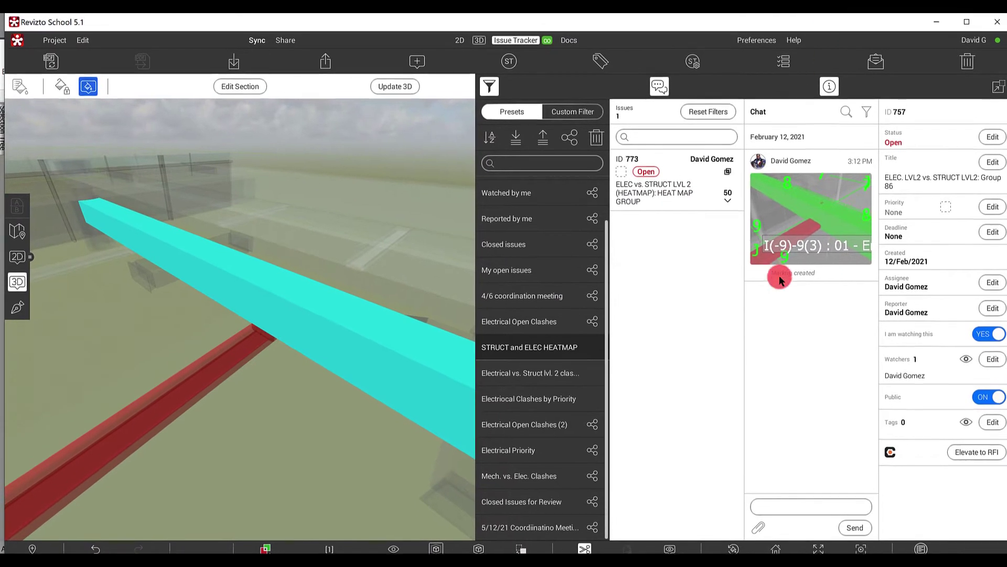
left_click(584, 547)
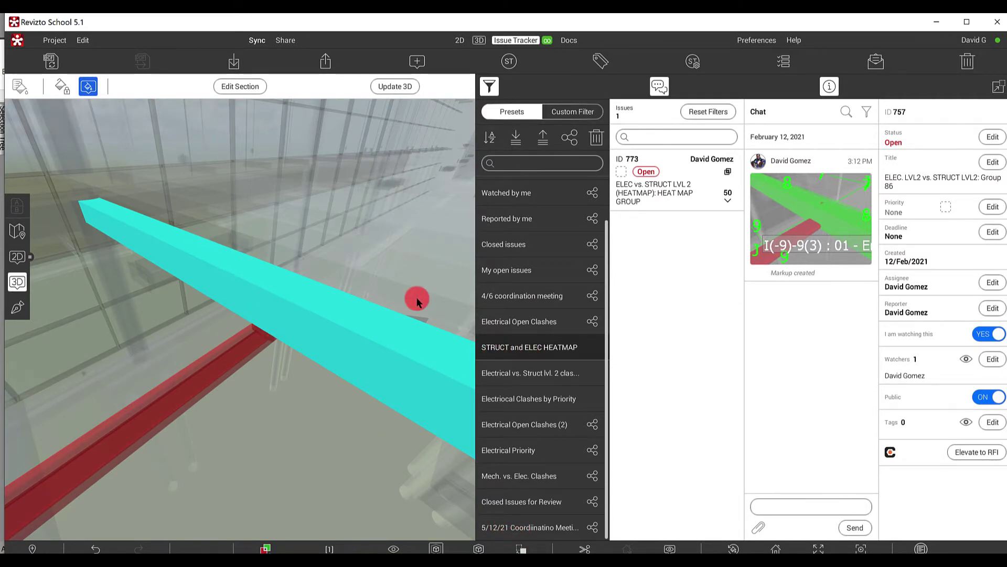
left_click(694, 186)
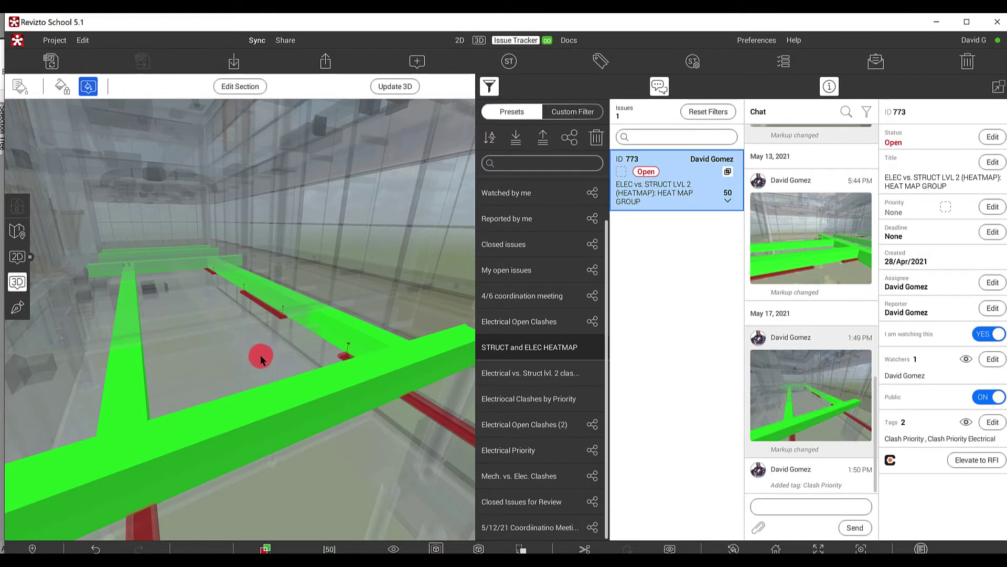
left_click_drag(254, 338, 837, 210)
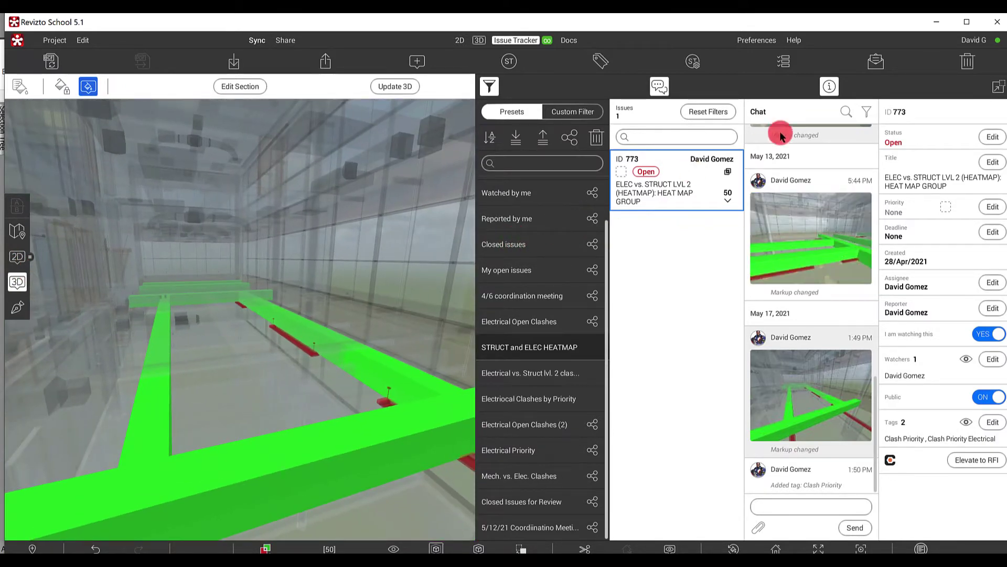
Hide the issue details and the chat to enlarge the 3D view
left_click(830, 88)
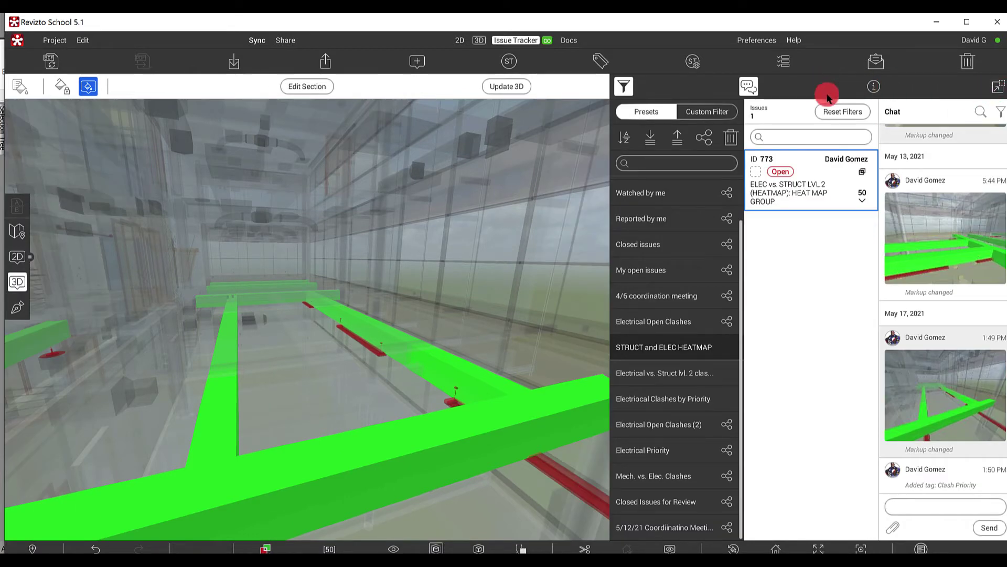
left_click(751, 84)
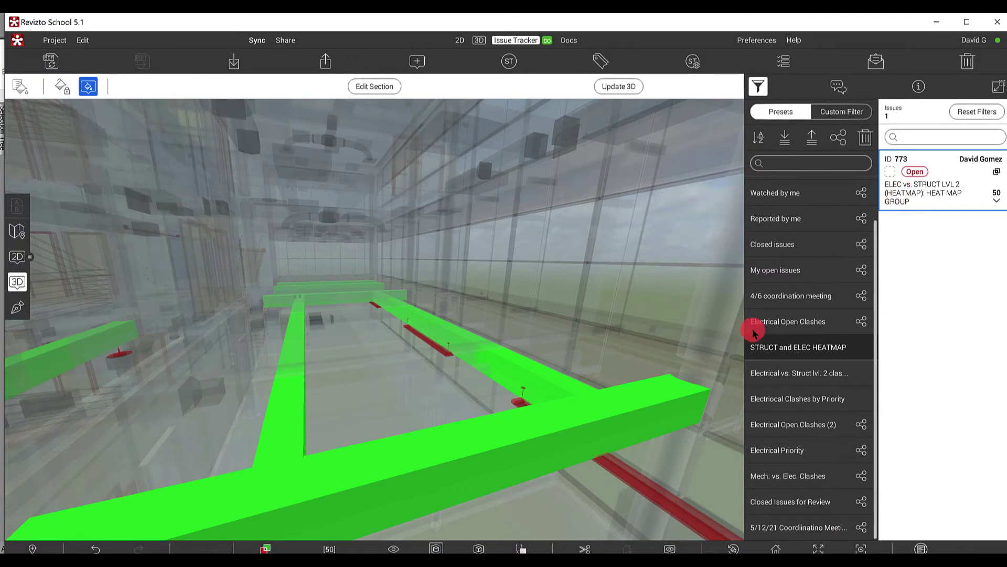
Filter the issues with the Electrical vs. Struct lvl. 2 clashes preset and show their markers in the 3D view
left_click(804, 374)
left_click(803, 350)
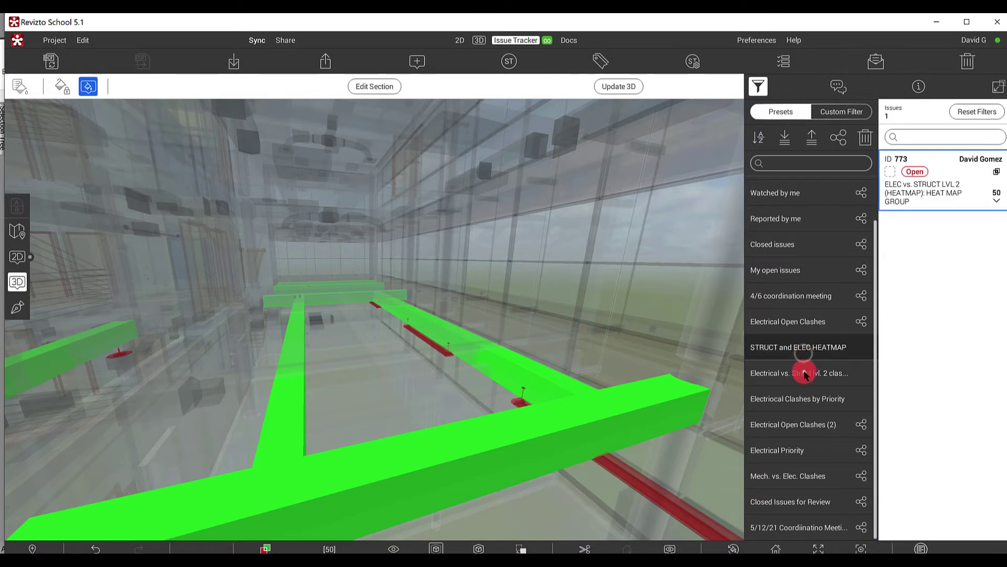
left_click(804, 374)
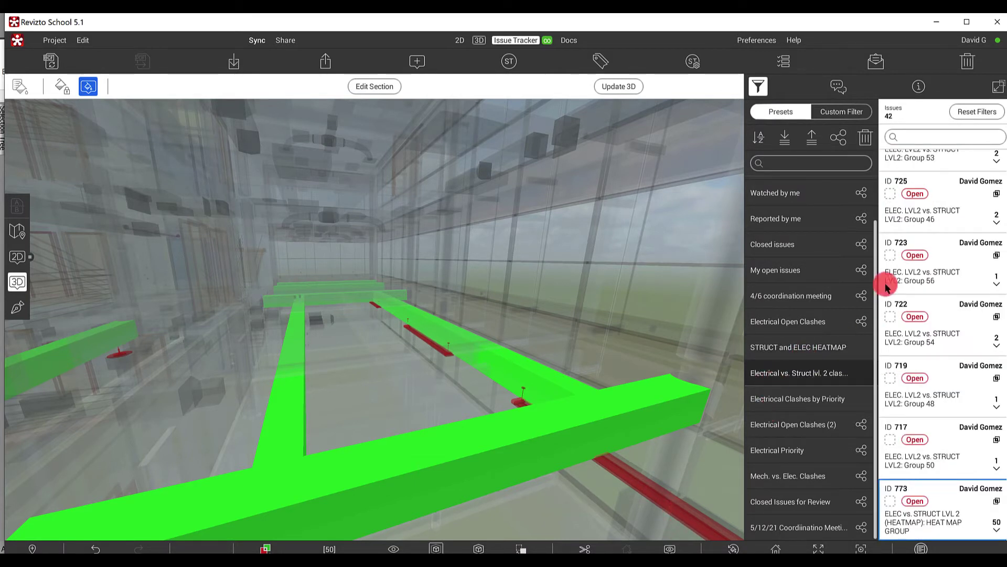
left_click(670, 549)
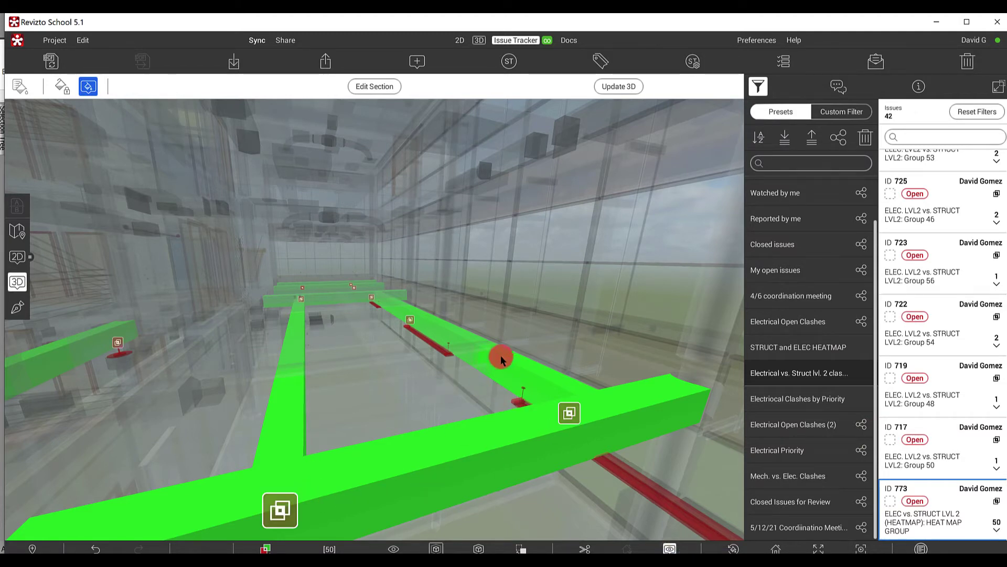
Update issue 773's 3D viewpoint to look lengthwise down the hall across the clashing beams, and save the markup
left_click_drag(392, 328, 15, 293)
left_click_drag(237, 388, 392, 398)
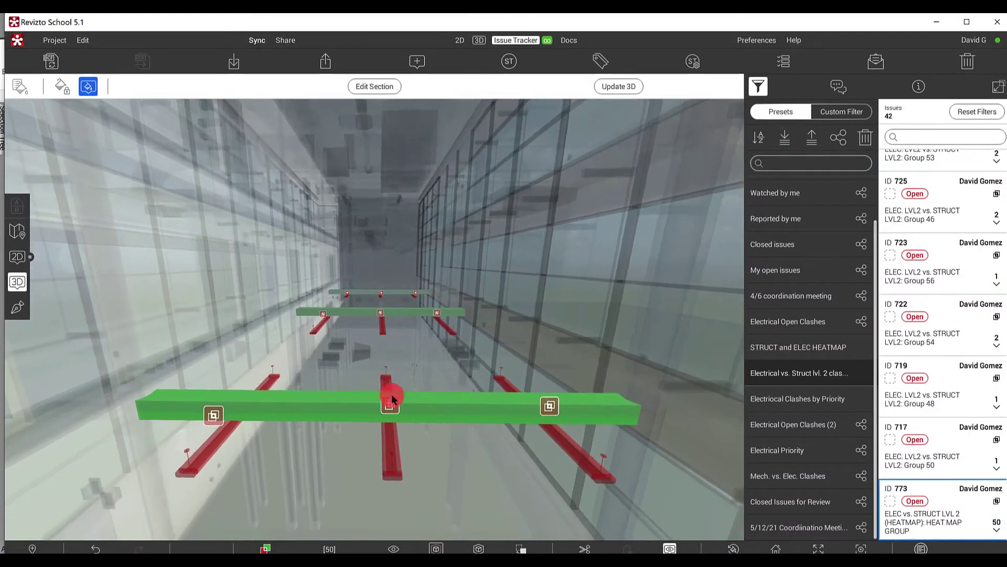
scroll(422, 353, "up", 1)
scroll(423, 353, "down", 1)
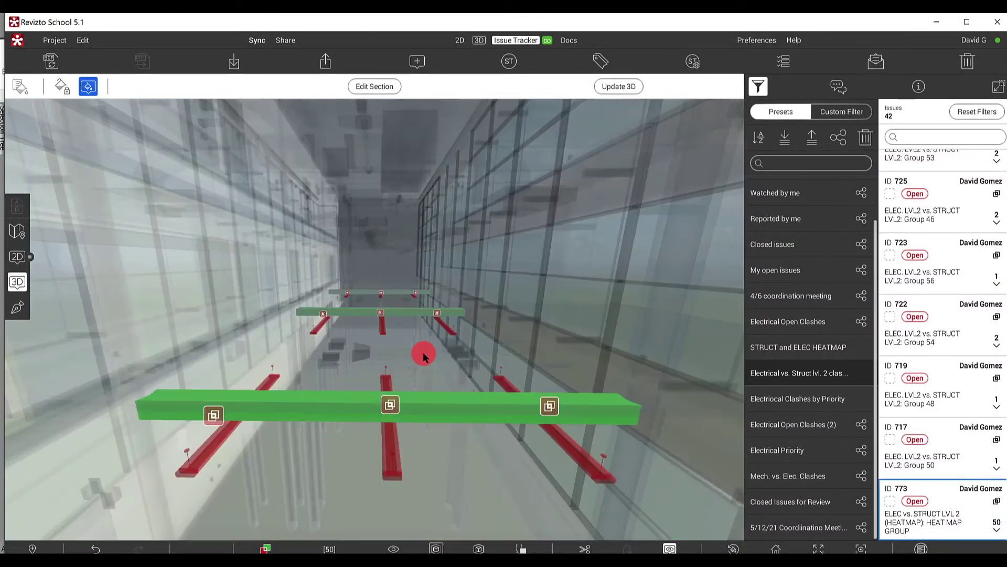
middle_click_drag(418, 358, 411, 353)
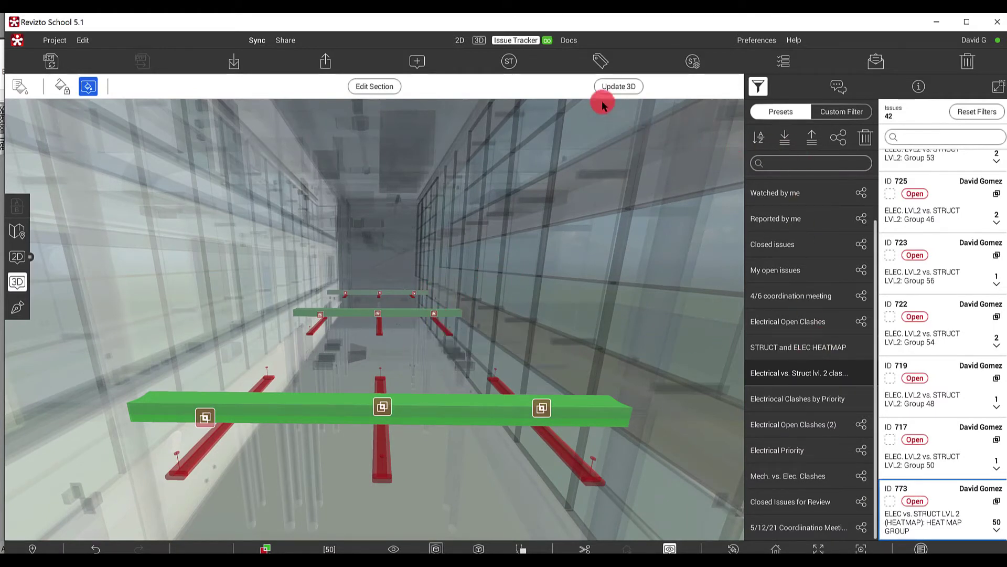
left_click(619, 212)
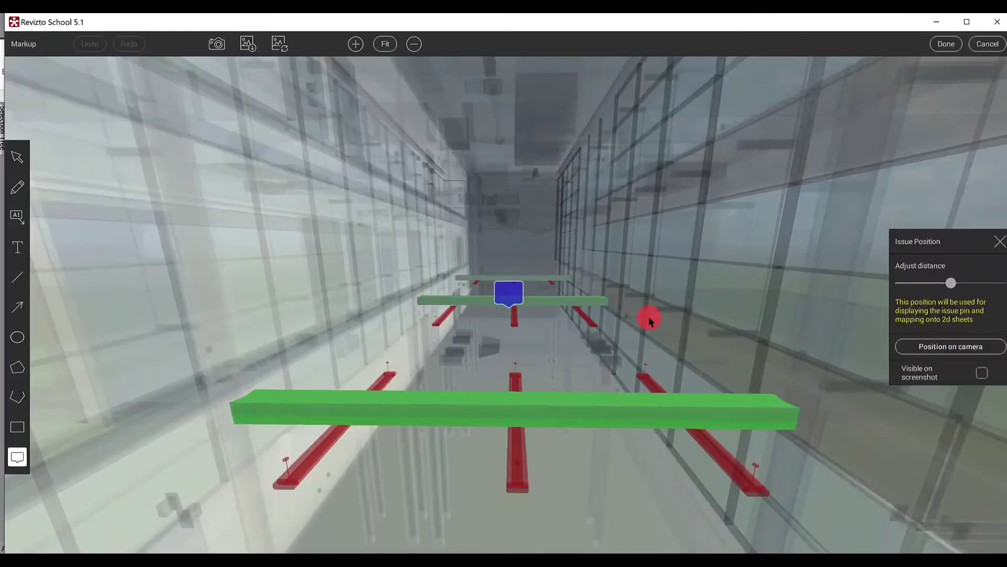
left_click(946, 43)
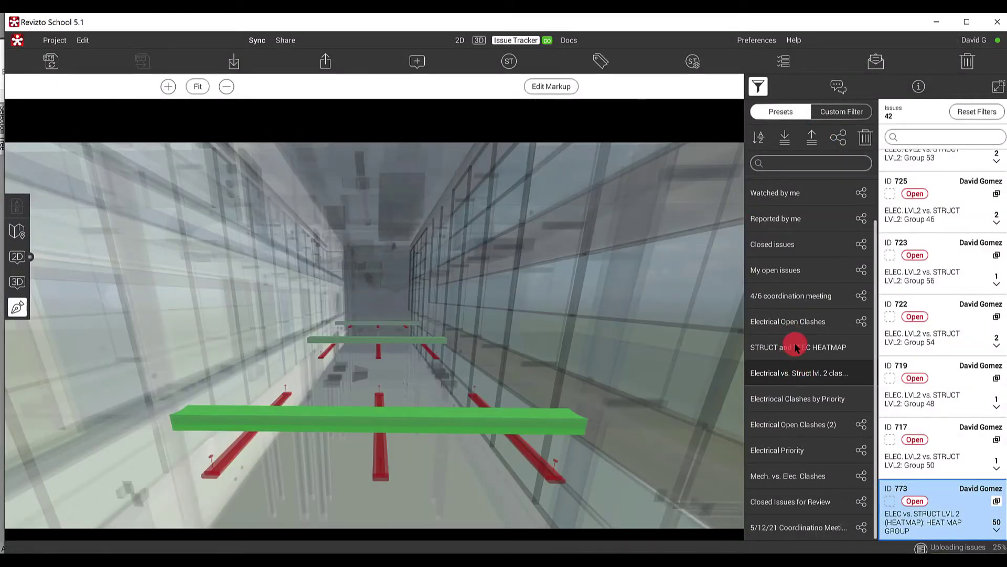
Reapply the STRUCT and ELEC HEATMAP preset, and return the issue filter to the Electrical vs. Struct lvl. 2 clashes
left_click(793, 345)
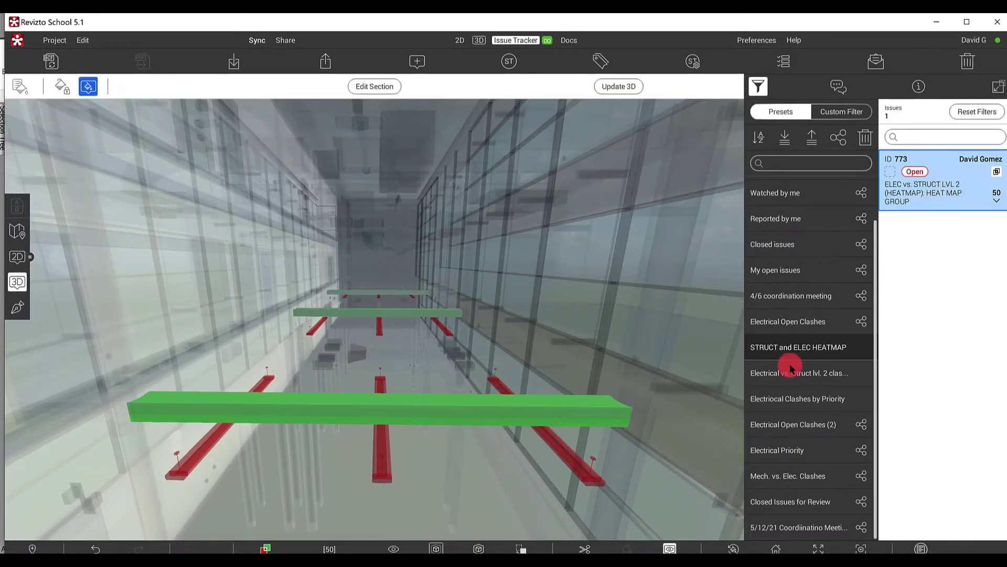
left_click(791, 370)
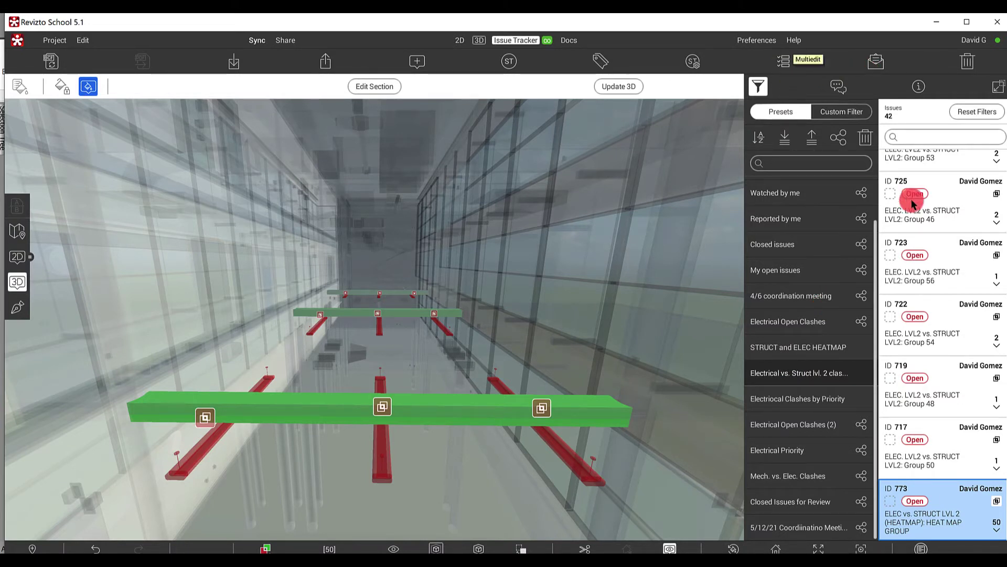
scroll(918, 338, "down", 2)
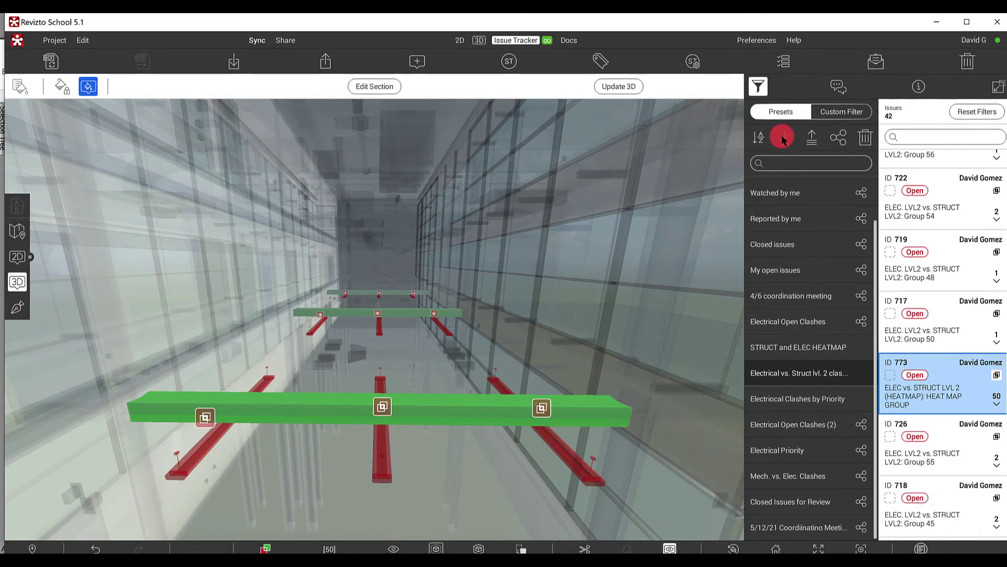
Start selecting multiple issues and pick the three clashes on the nearest beam, issues 753, 752 and 750
left_click(784, 63)
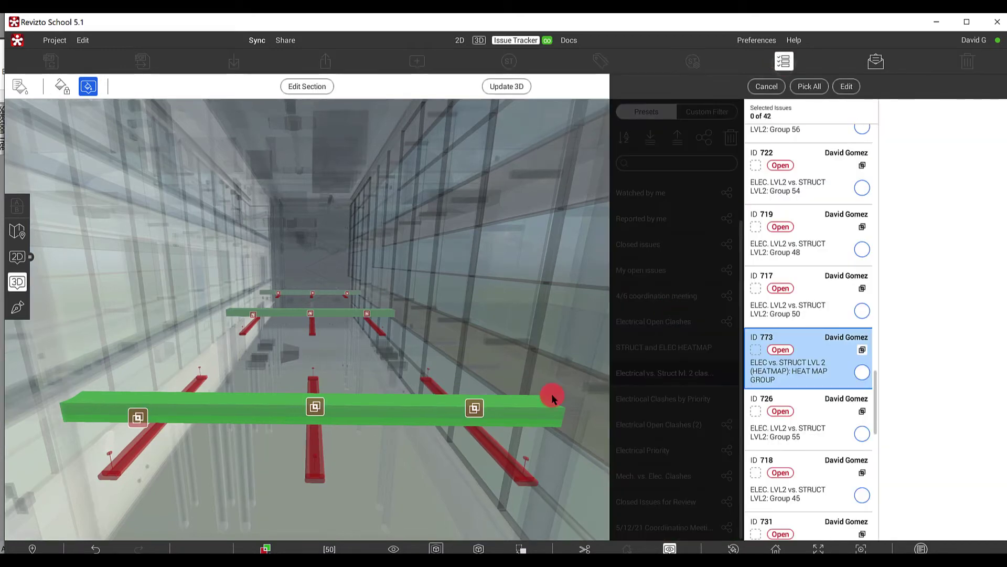
left_click(473, 412)
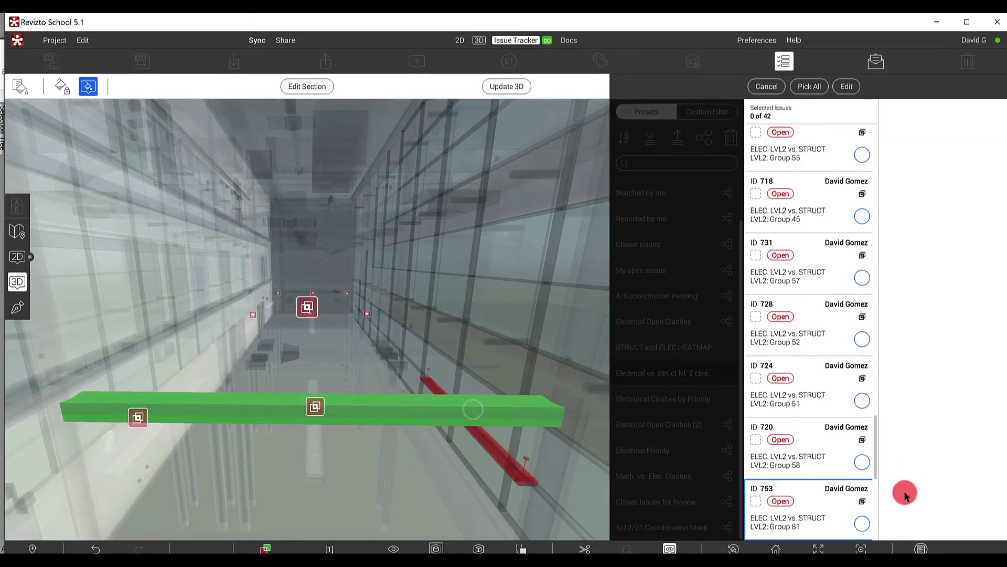
left_click(861, 525)
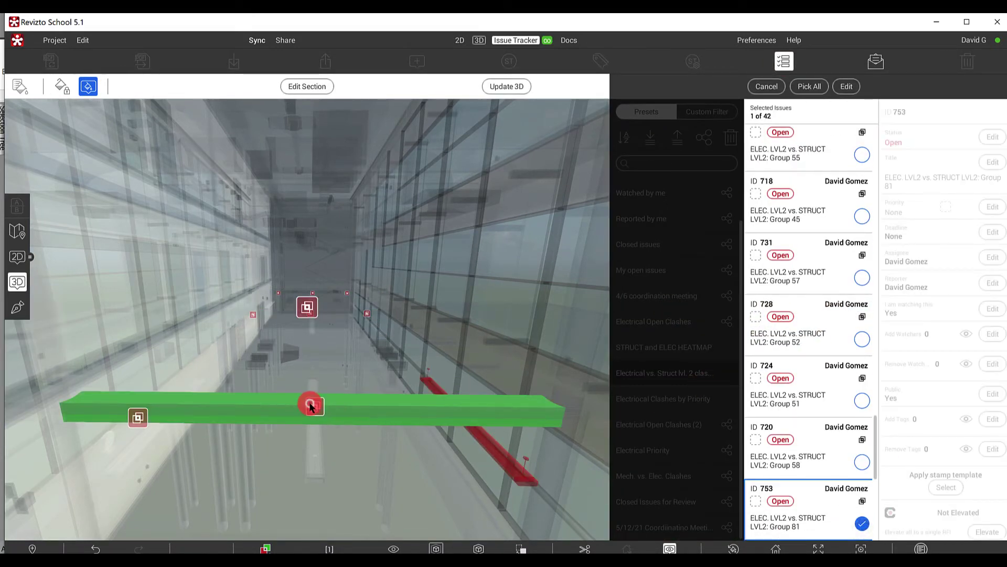
left_click(313, 405)
left_click(861, 523)
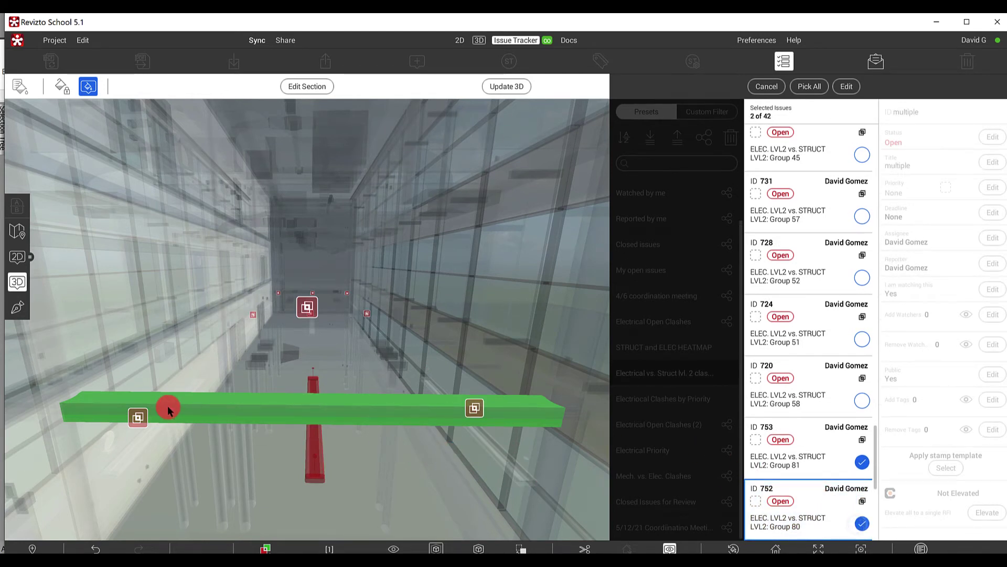
left_click(134, 417)
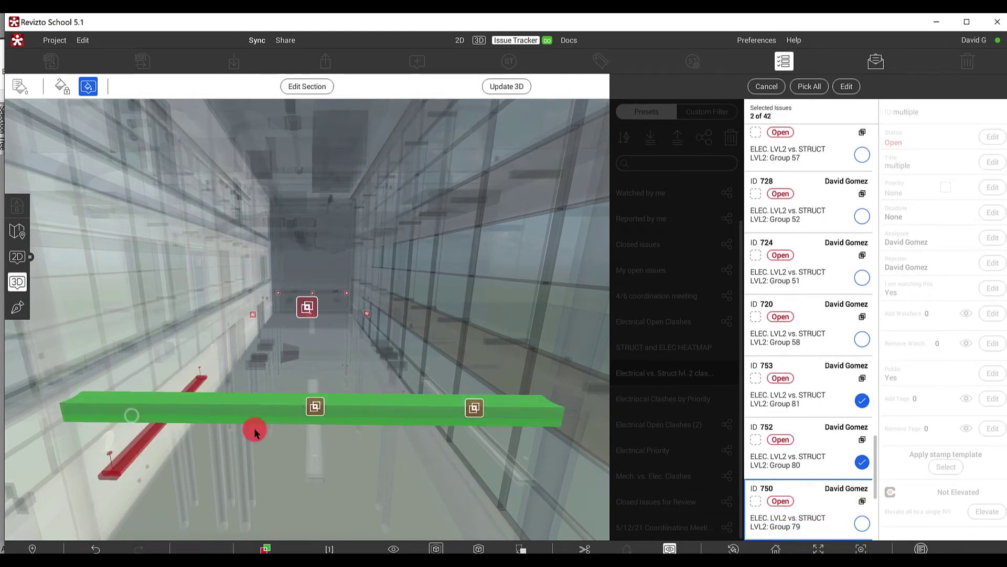
left_click(861, 523)
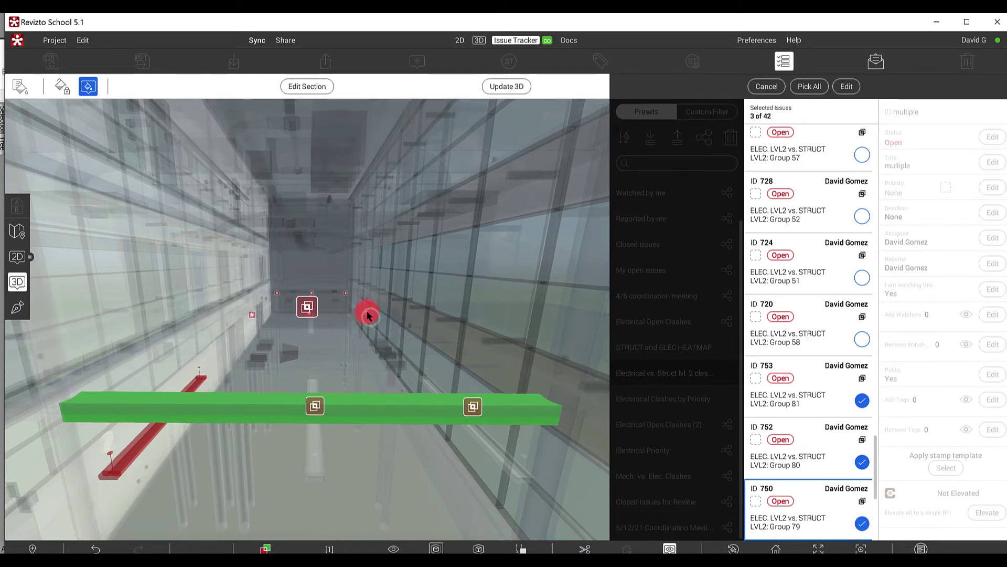
Add the three clashes on the second beam down the hall, issues 756, 754 and 755, to the selection
left_click(367, 315)
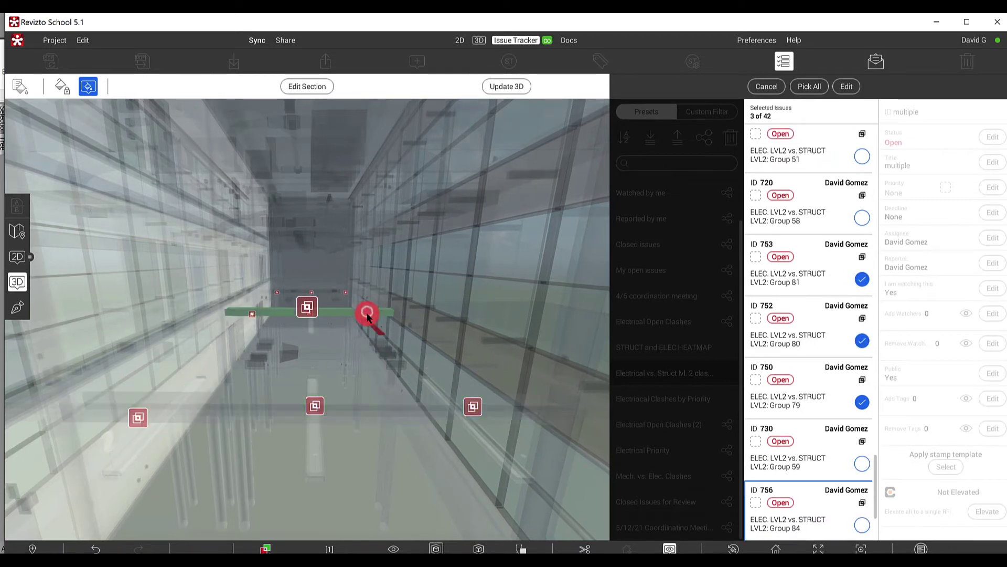
left_click(862, 523)
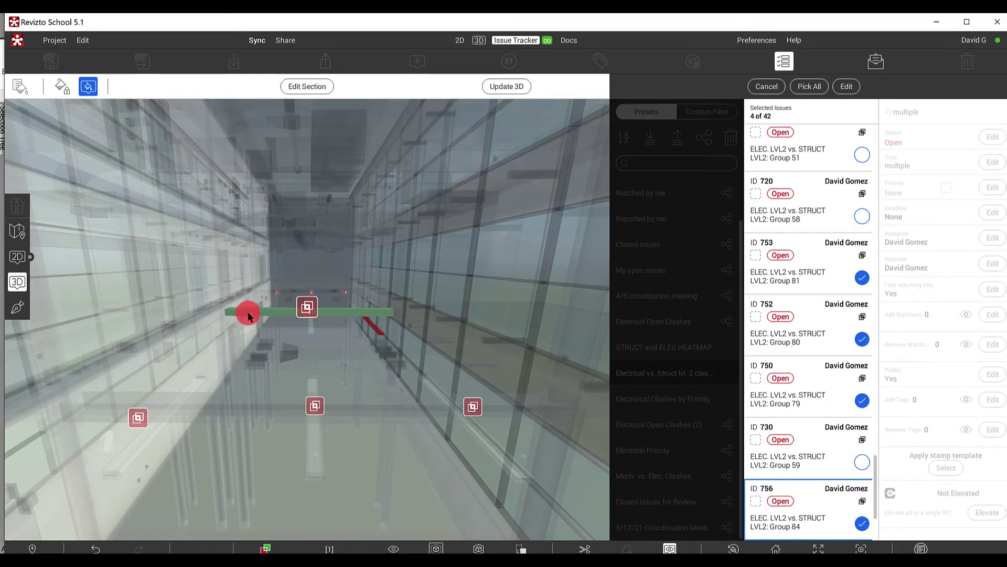
left_click(248, 313)
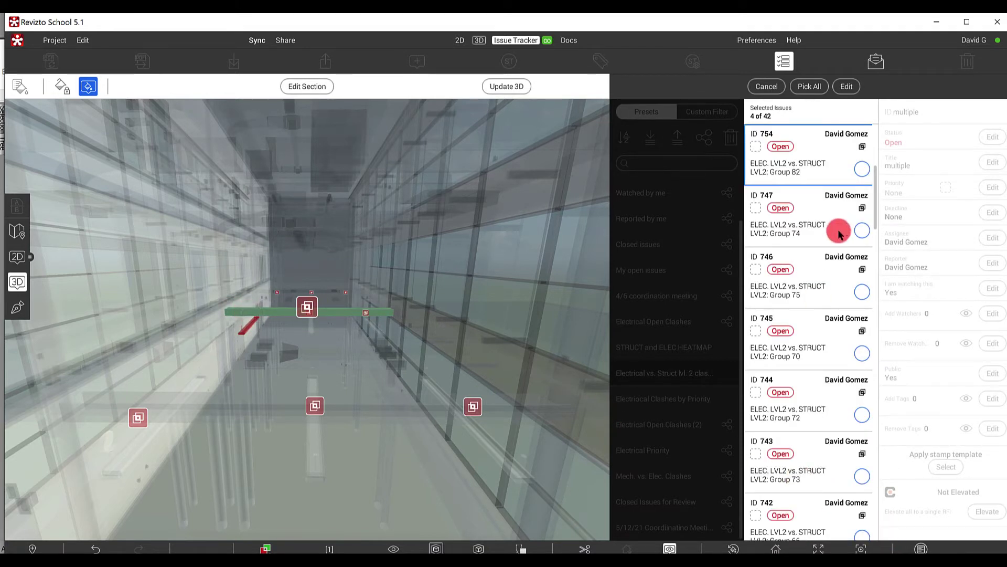
left_click(862, 168)
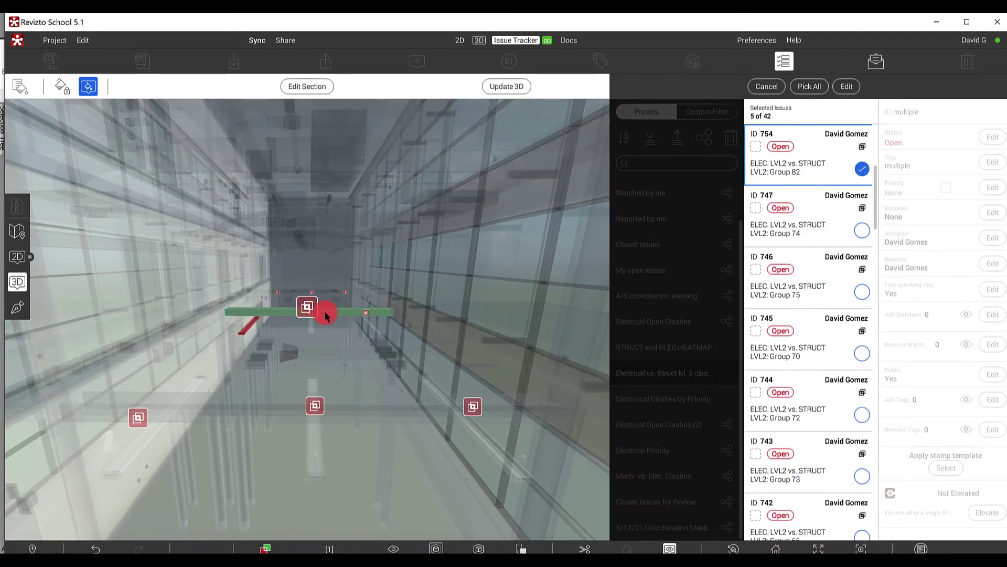
scroll(325, 315, "up", 3)
left_click(296, 315)
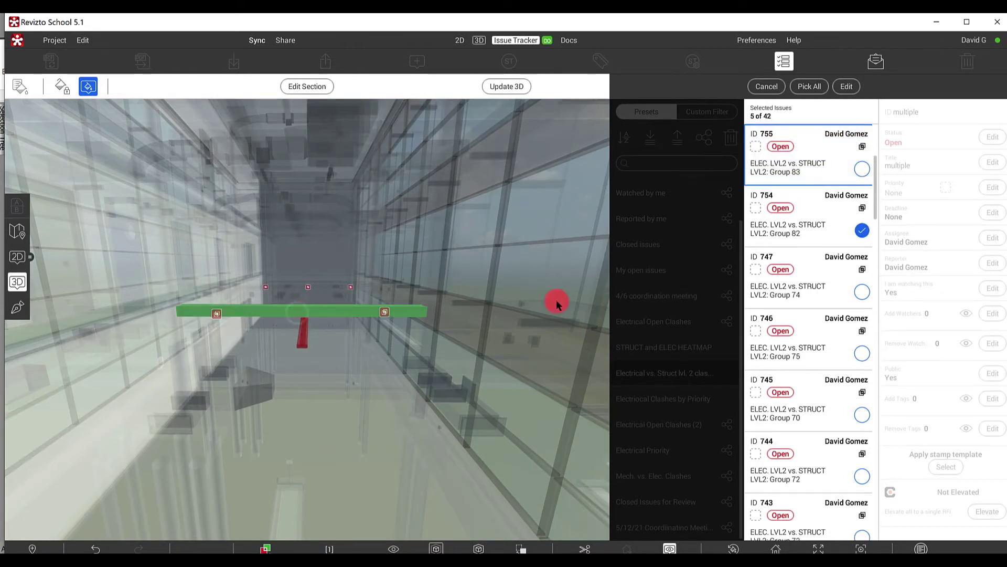
left_click(862, 168)
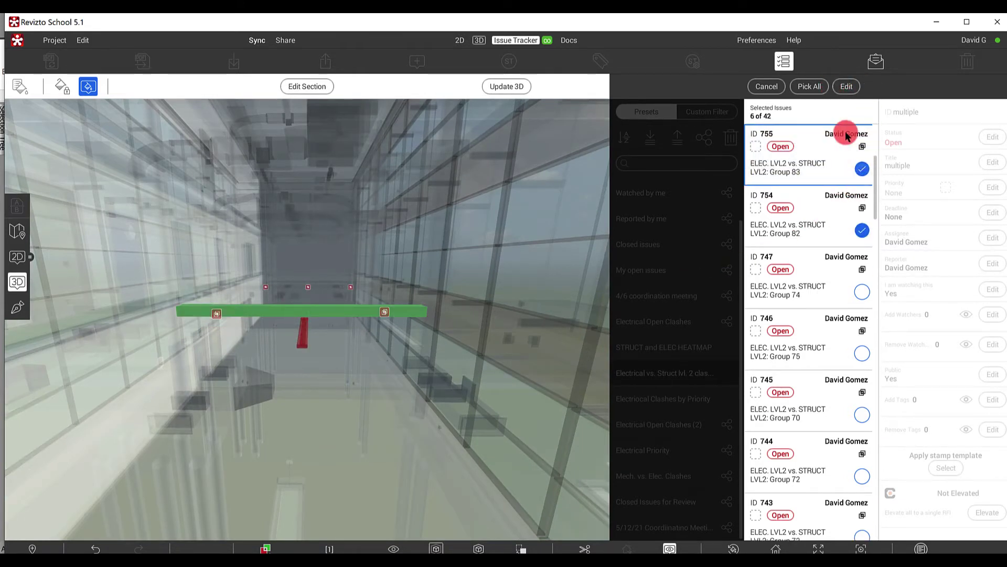
Add the existing Electrical Clash Priority tag to all selected issues, apply the group edit, and show the issue chat
left_click(846, 86)
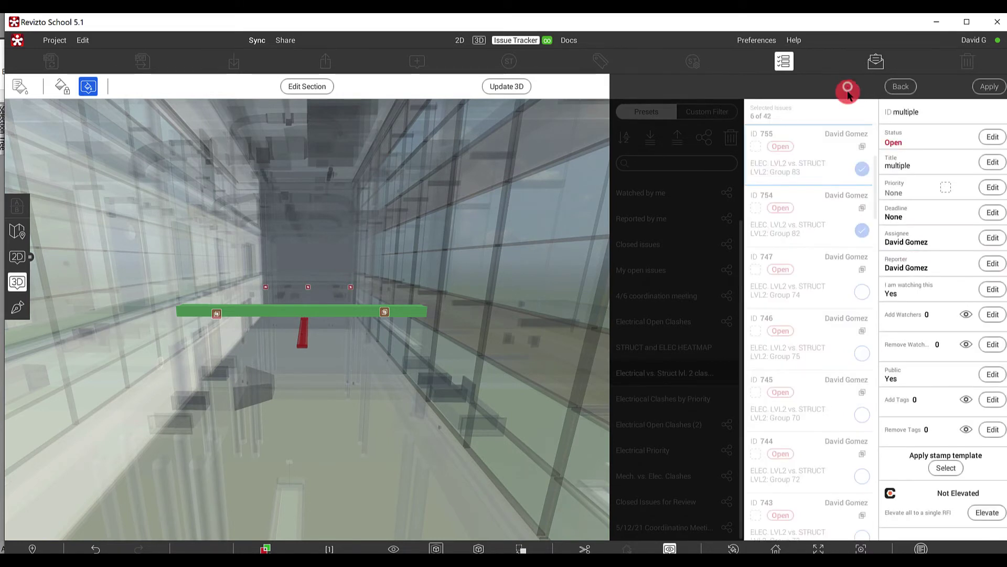
left_click(993, 401)
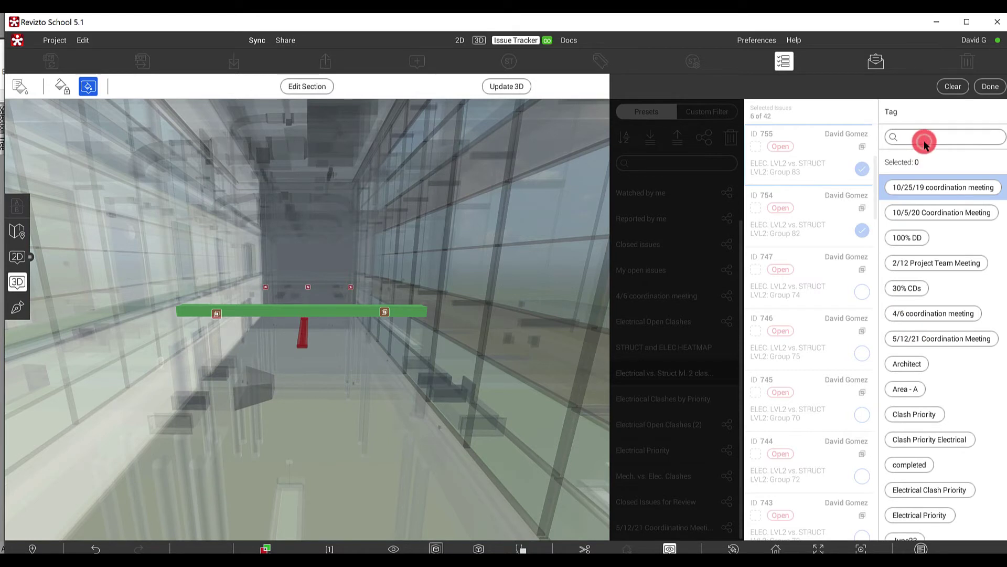
type("Elec")
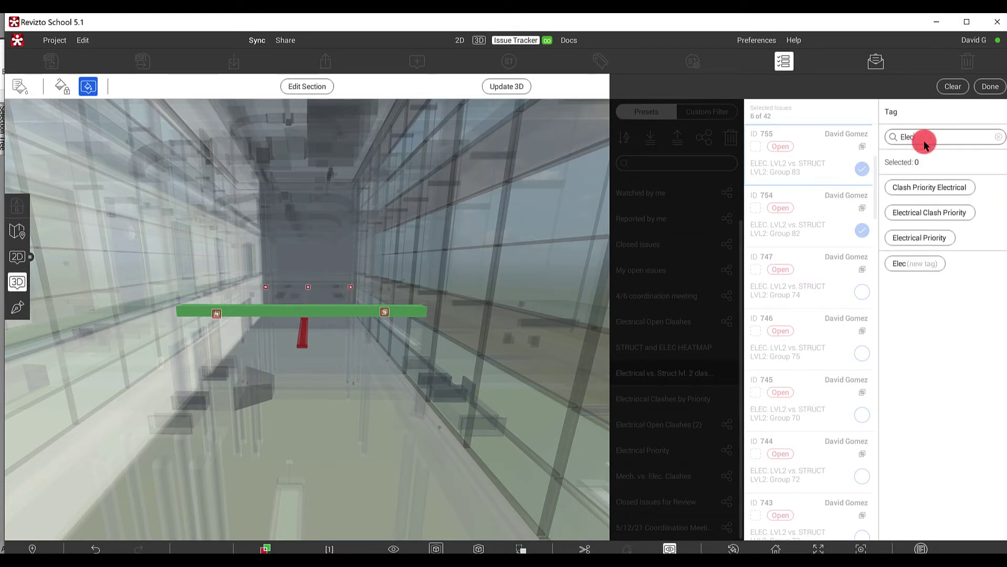
type("trical Clash Pr")
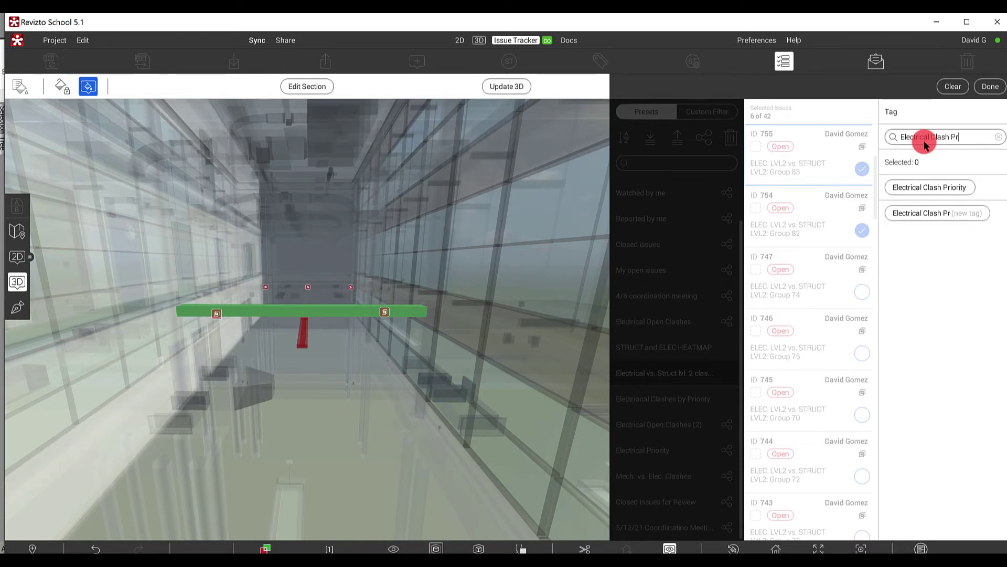
type("iority")
left_click(940, 188)
left_click(989, 88)
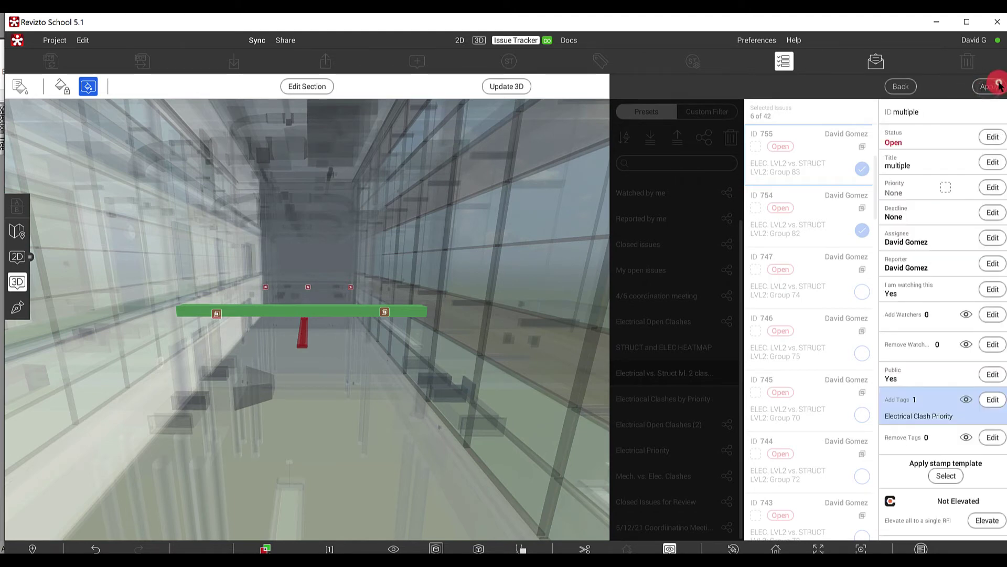
left_click(993, 87)
left_click(620, 313)
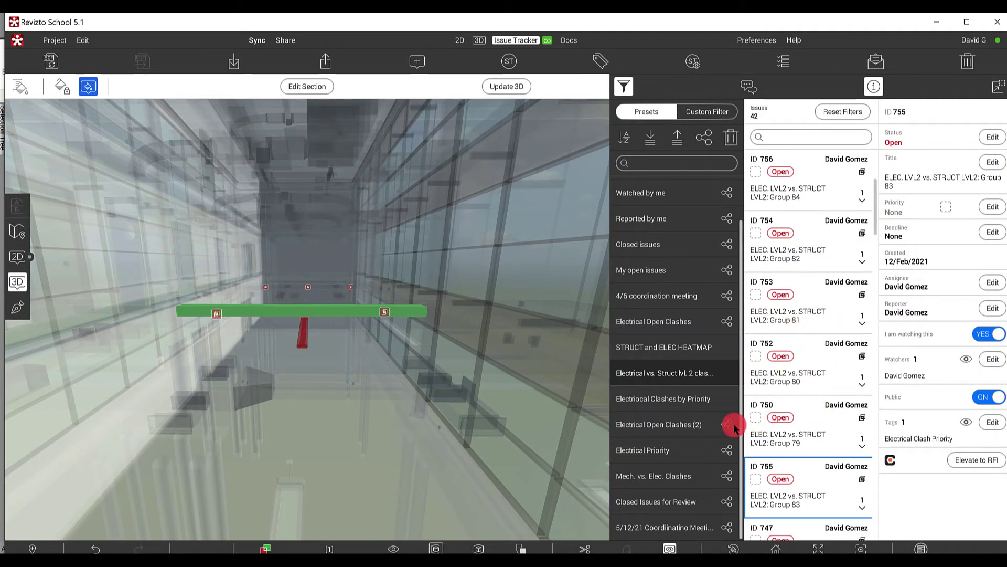
left_click(749, 86)
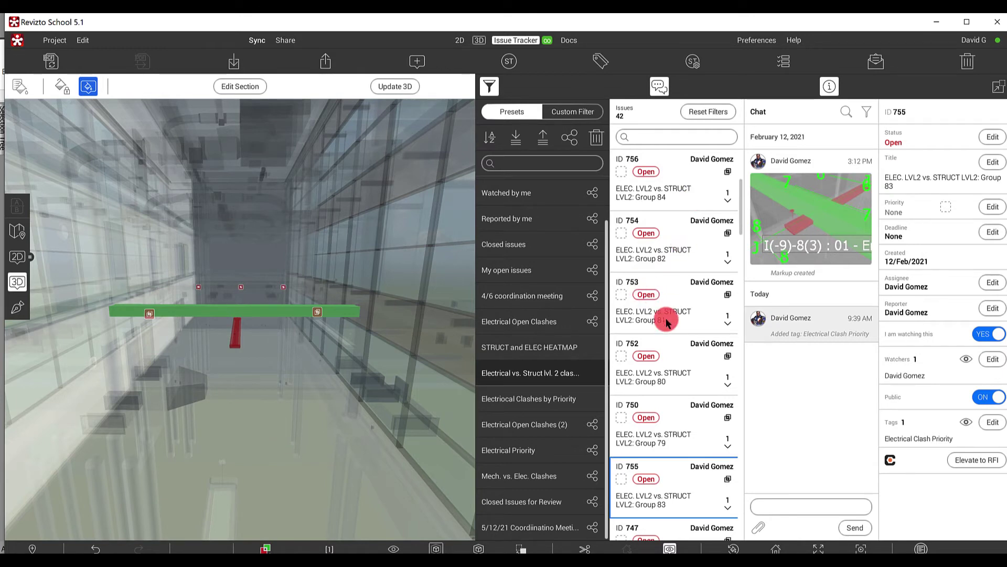
Add a tag condition to the custom issue filter, finding tags with "clash" and choosing Clash Priority
left_click(583, 111)
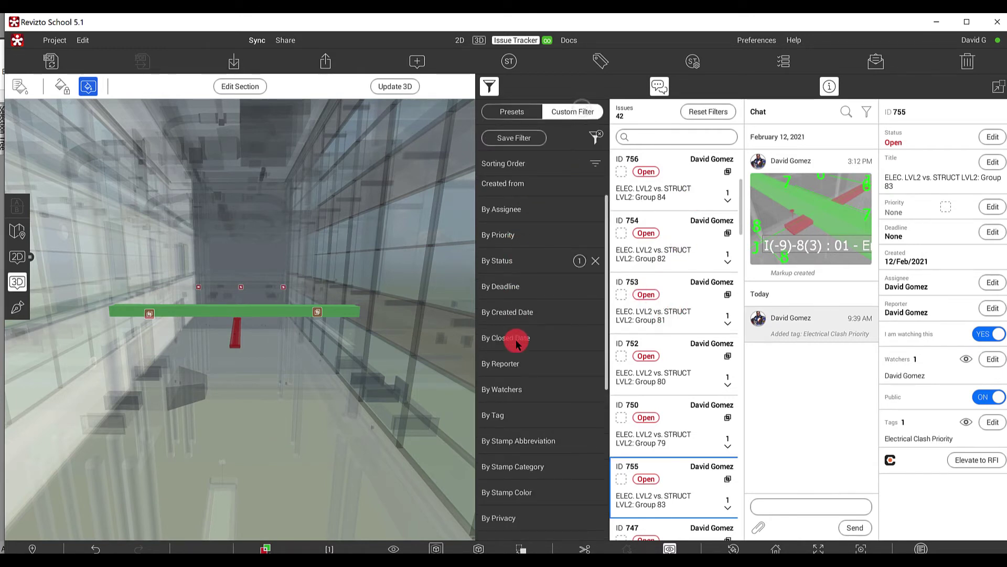
left_click(506, 383)
left_click(533, 137)
type("clash")
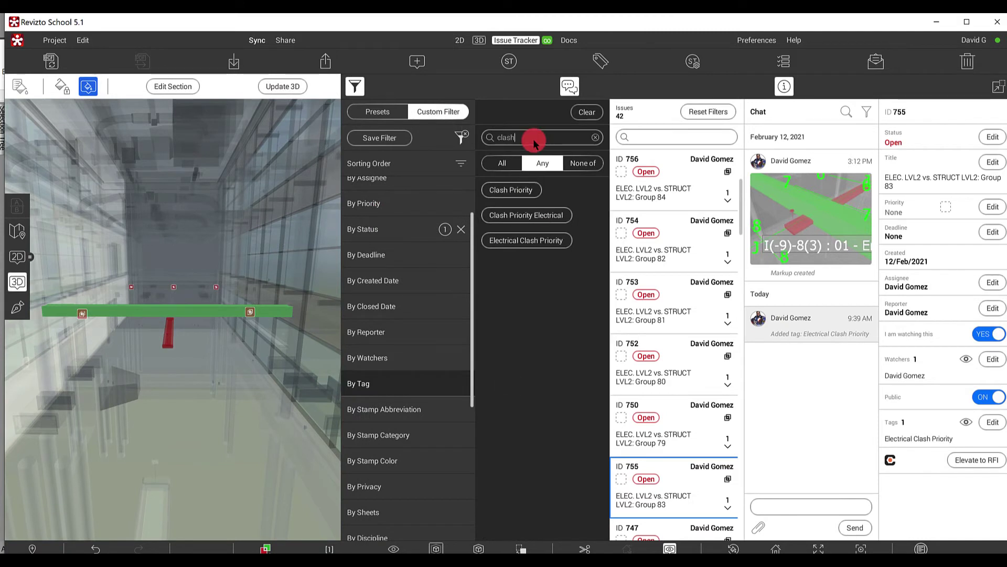
left_click(518, 194)
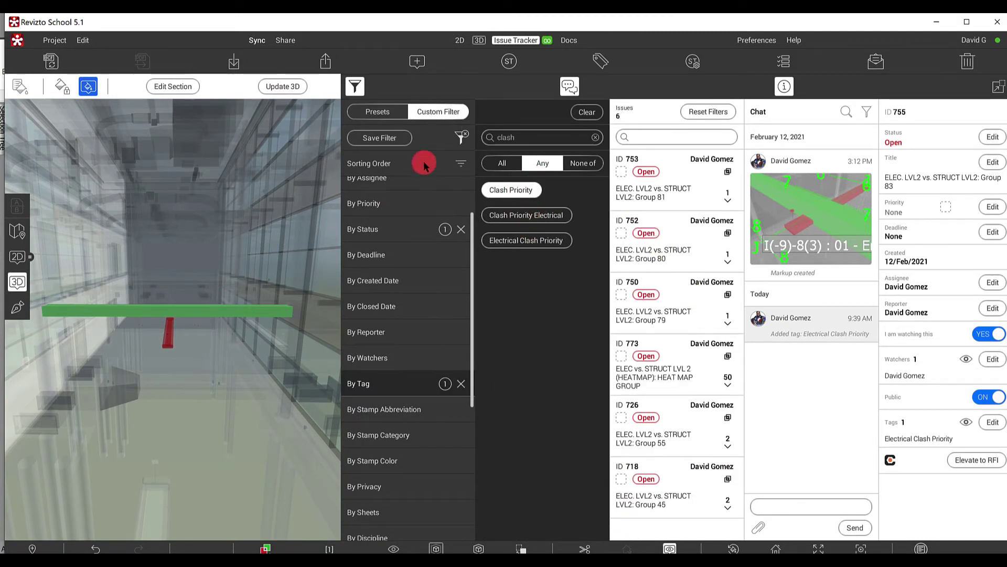
Save the filter as a new preset named Electrical Clash Priority and place it directly below the Electrical vs. Struct lvl. 2 clashes preset
left_click(375, 138)
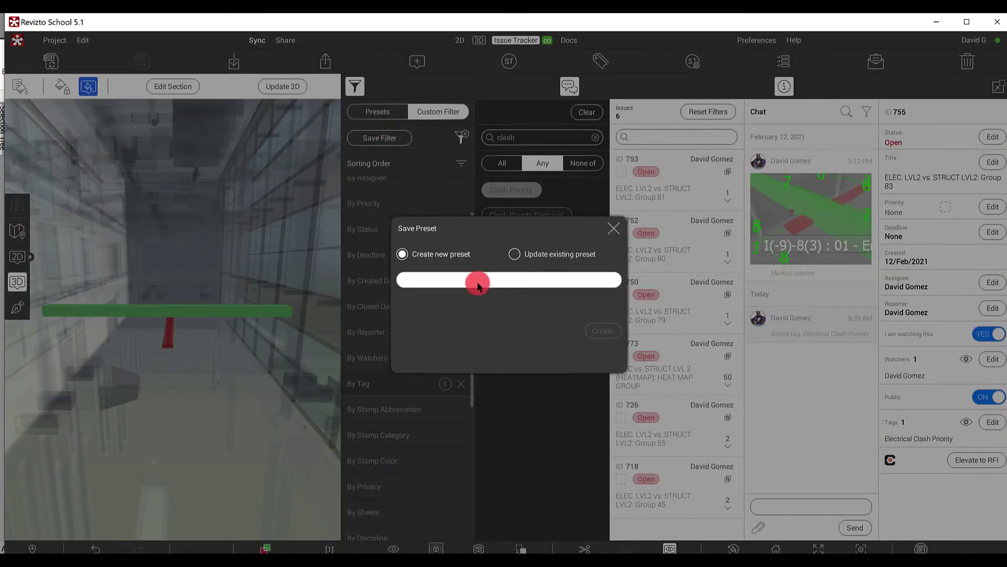
type("Electrical Cla")
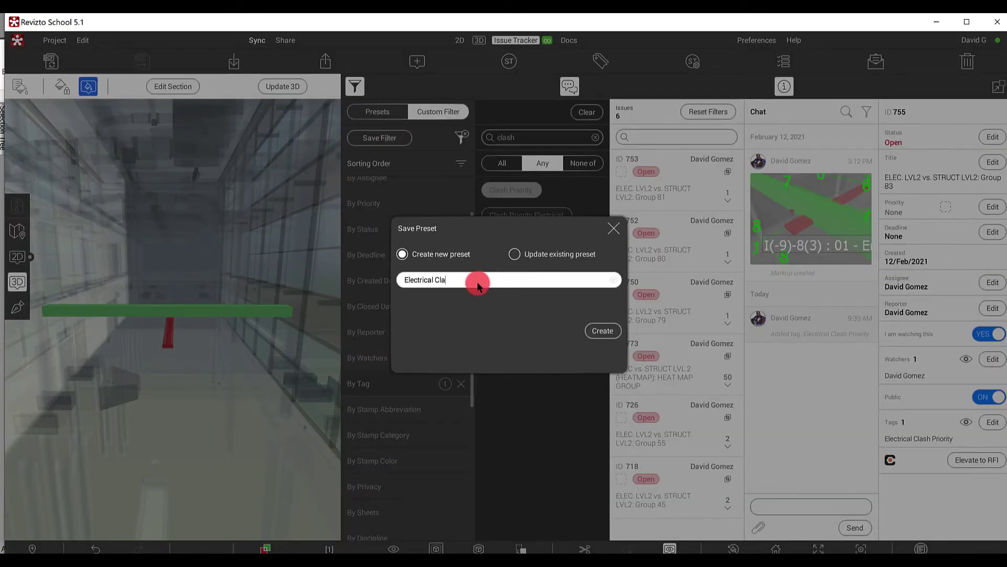
type("sh Priority")
left_click(602, 331)
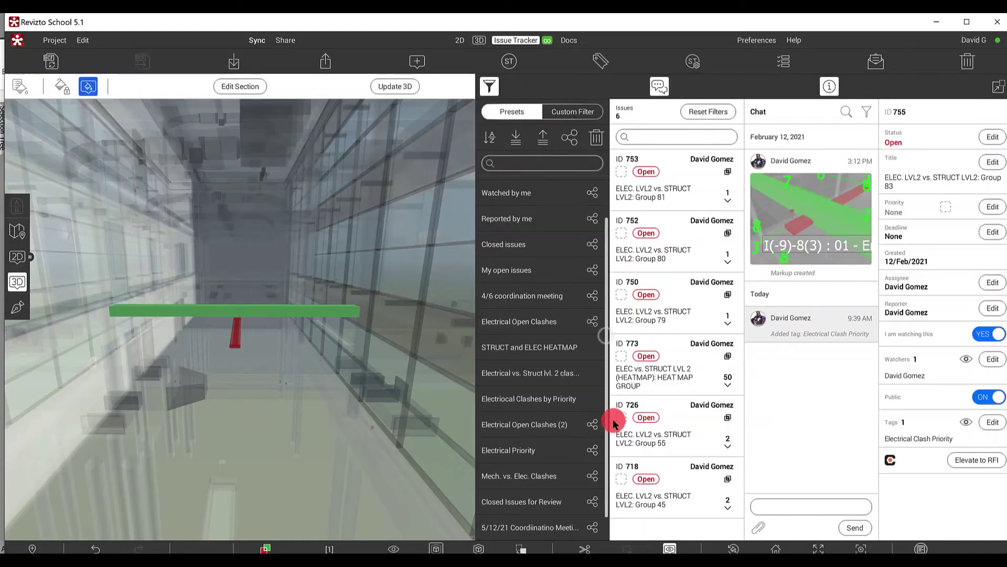
scroll(551, 467, "down", 1)
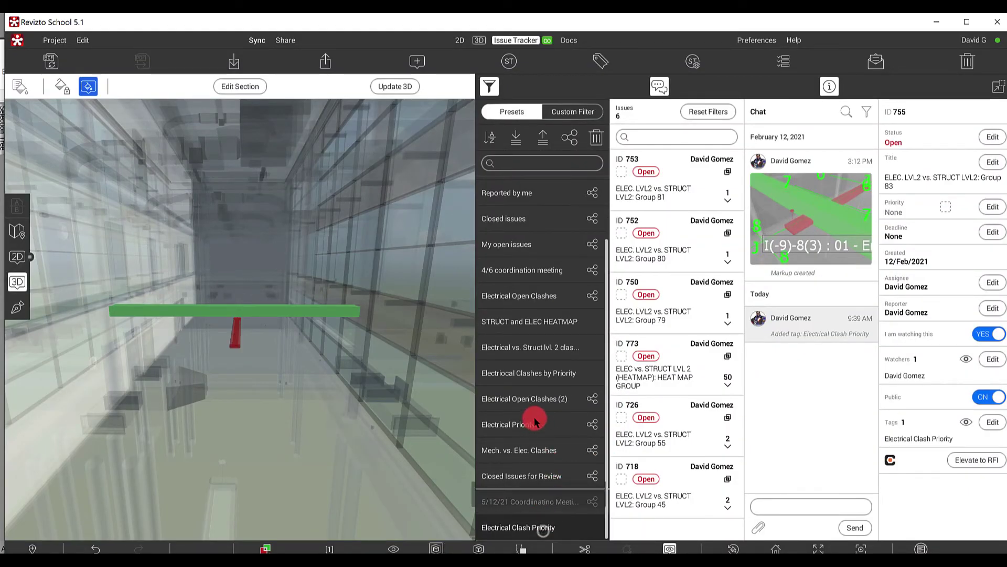
left_click_drag(535, 419, 540, 372)
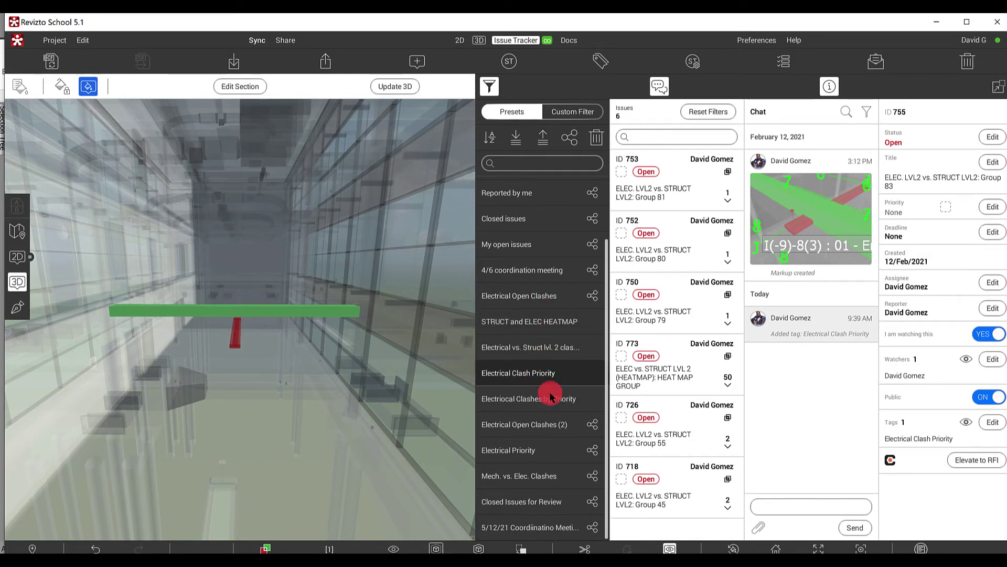
Share the Electrical Clash Priority preset with the project team and select it
left_click(574, 139)
left_click(593, 372)
left_click(584, 139)
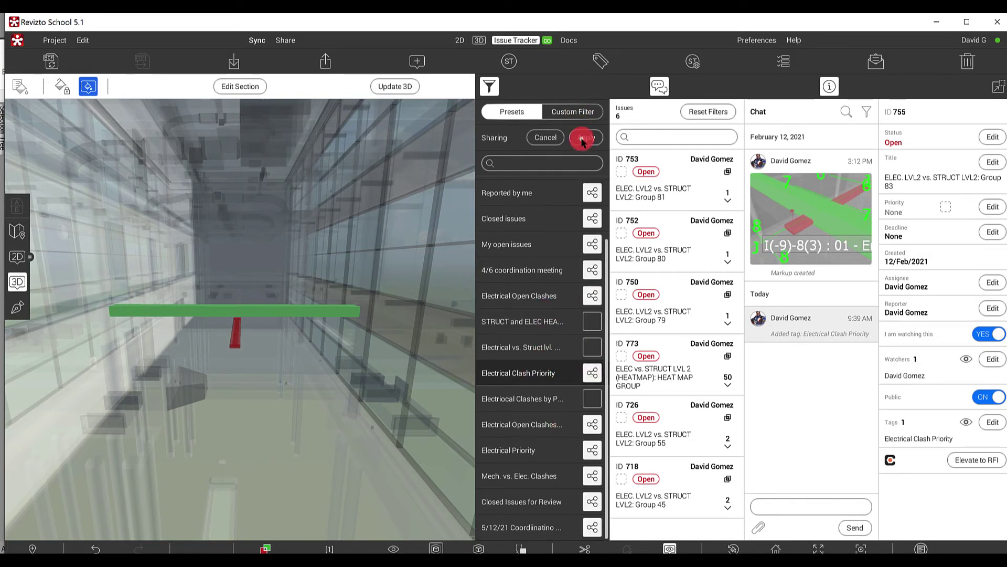
left_click(543, 380)
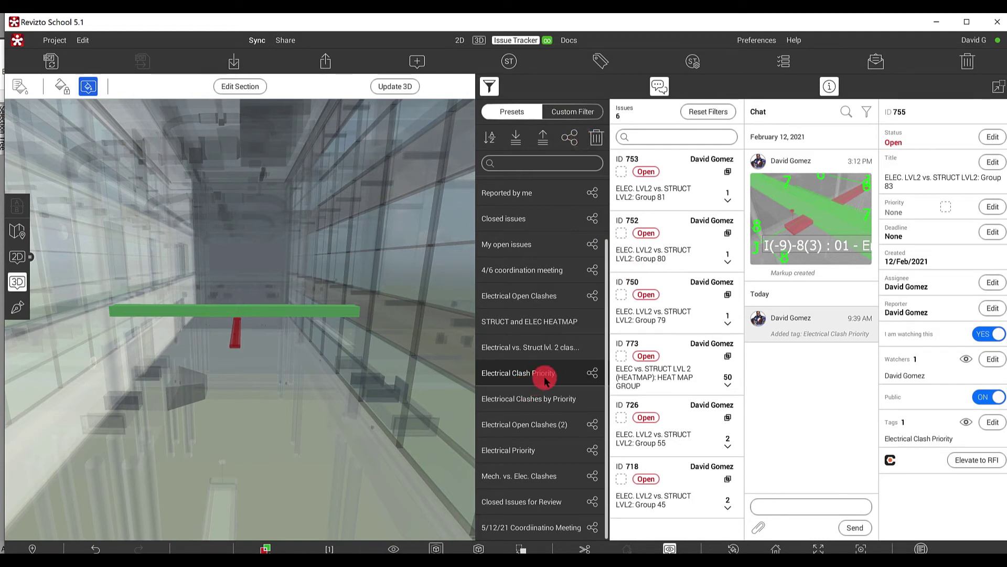
Apply the STRUCT and ELEC HEATMAP preset, open issue 773 in 3D, and hide the issue details and chat
left_click(544, 323)
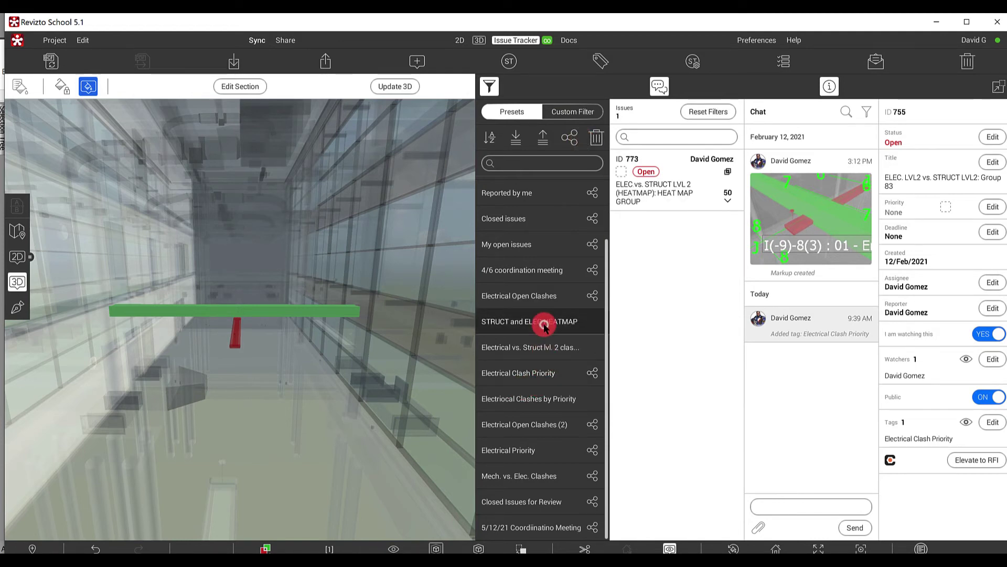
left_click(696, 197)
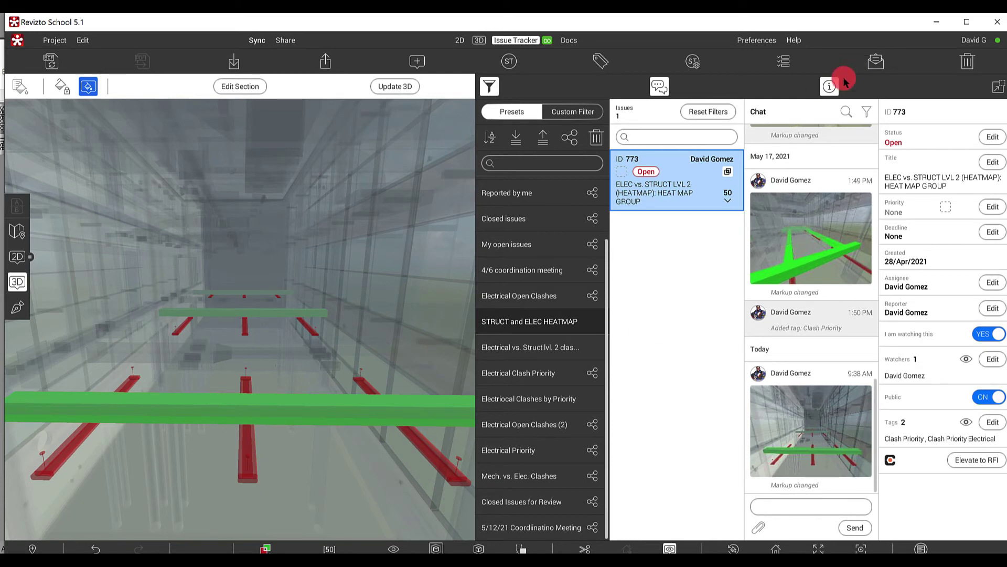
left_click(827, 92)
left_click(749, 92)
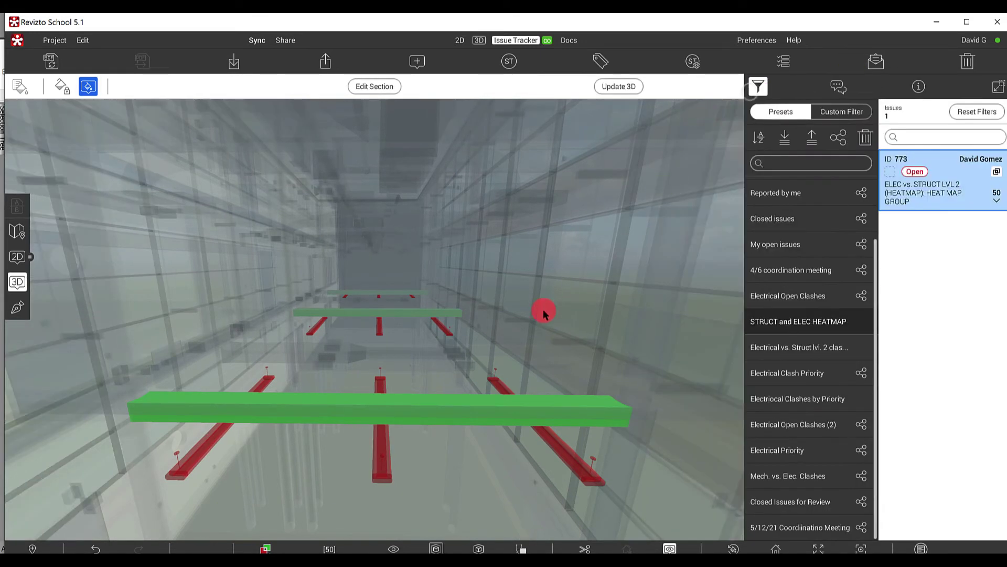
Save the heat map view of the hall as a viewpoint and show the viewpoints list in the 3D workspace
left_click(30, 547)
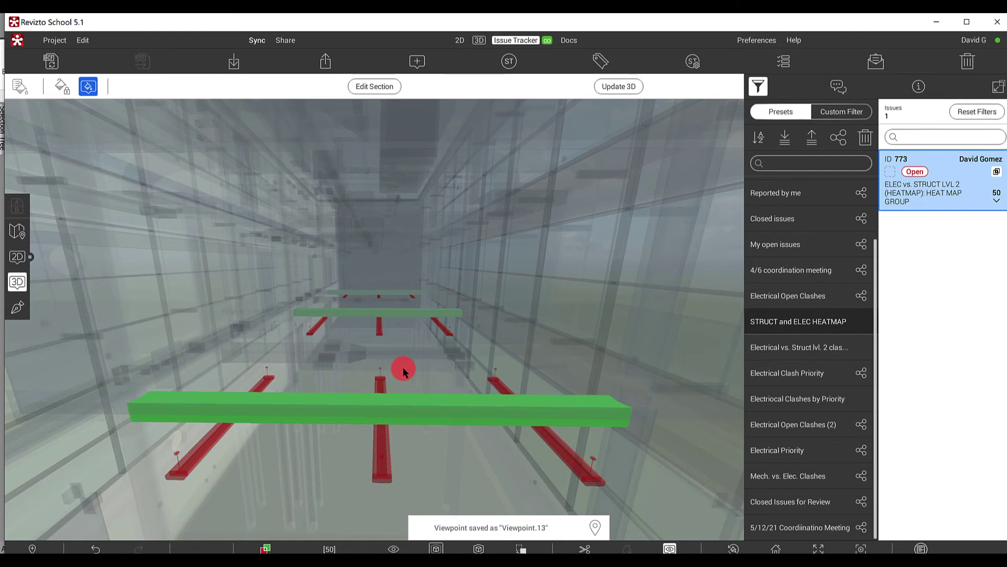
left_click(478, 40)
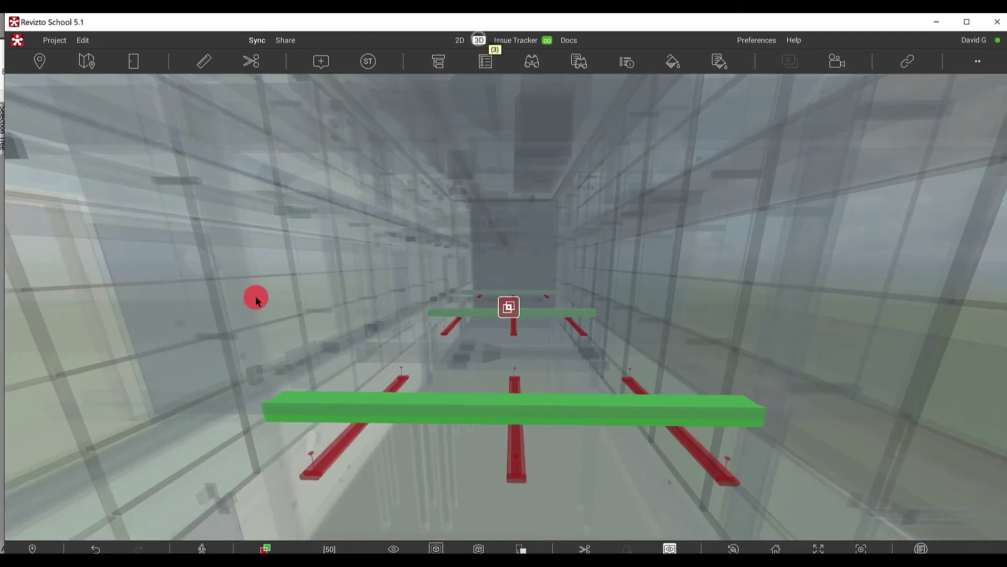
left_click(40, 62)
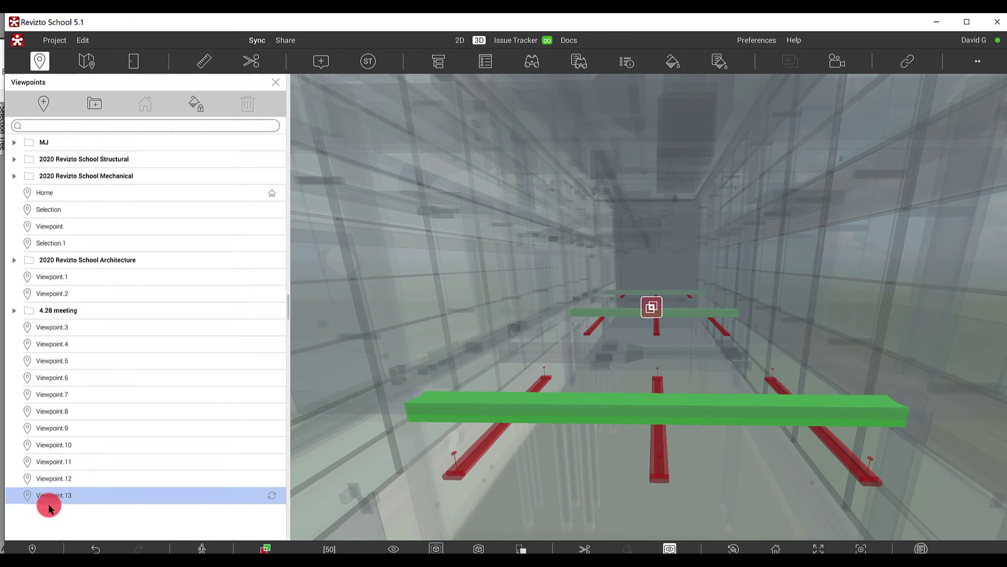
Display Viewpoint.12 in the 3D view and return to the hall heat map view saved as Viewpoint.13
left_click(46, 478)
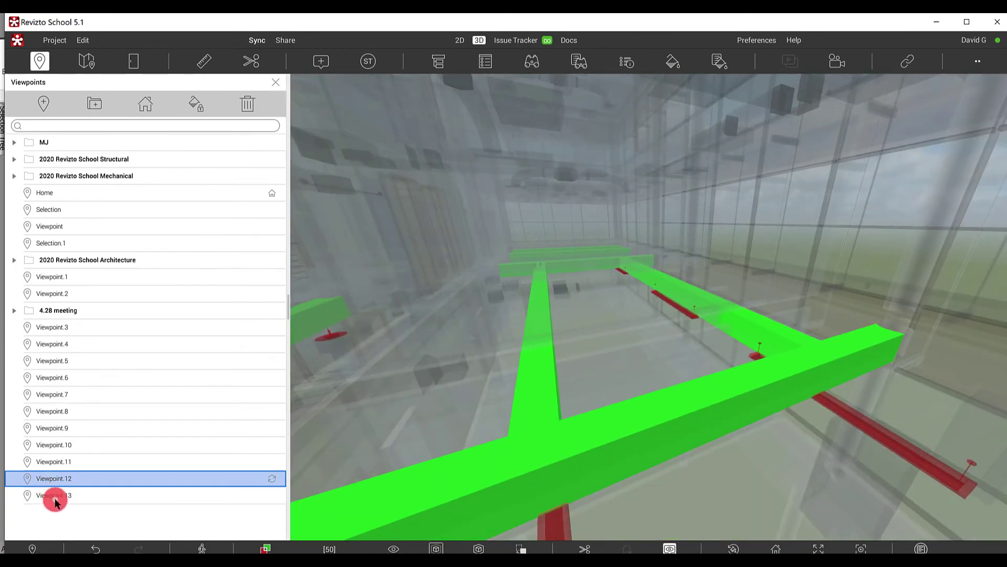
left_click(54, 497)
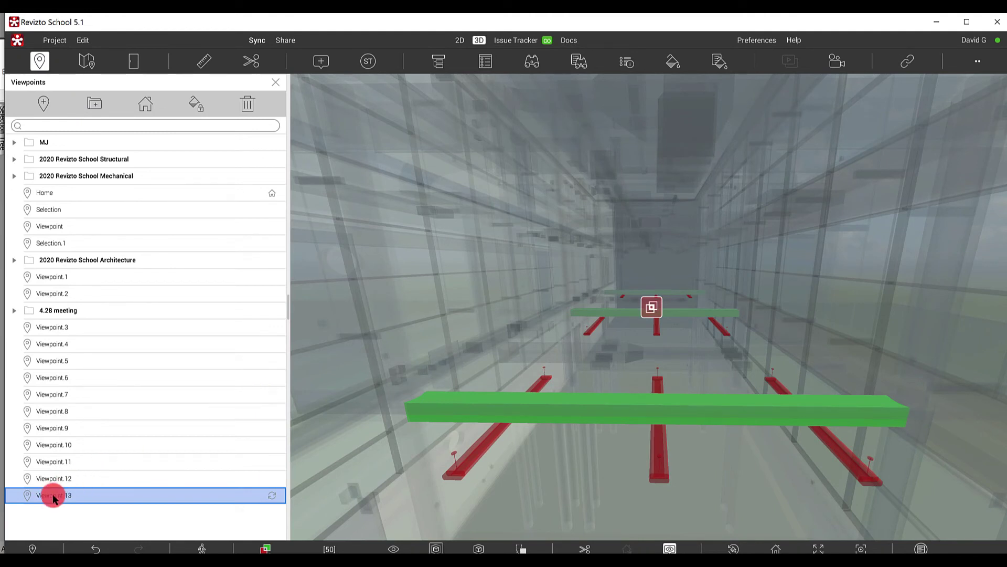
Compare the Electrical vs. Struct lvl. 2 clashes and Electrical Clash Priority presets over the heat map view, ending on the former
left_click(513, 42)
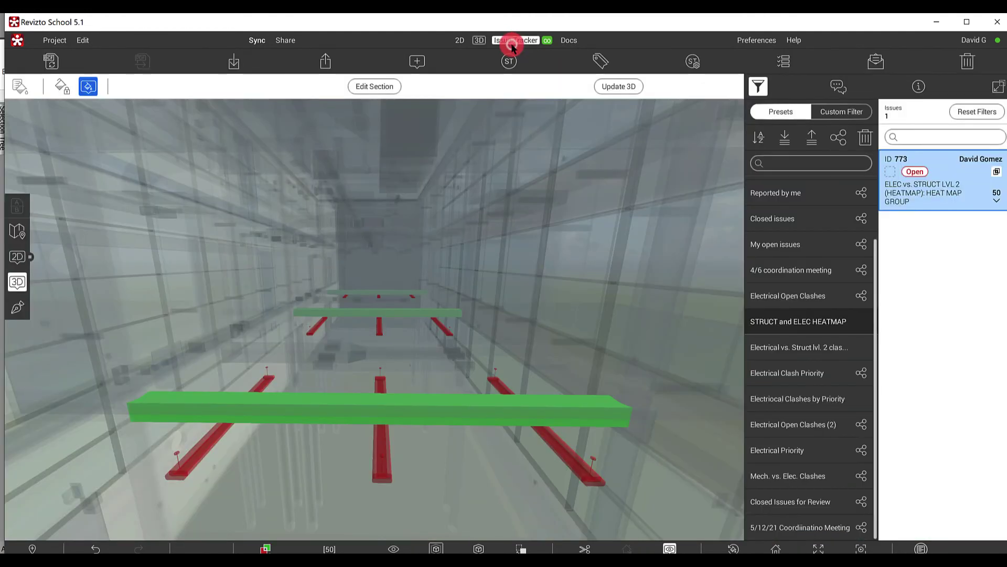
left_click(827, 349)
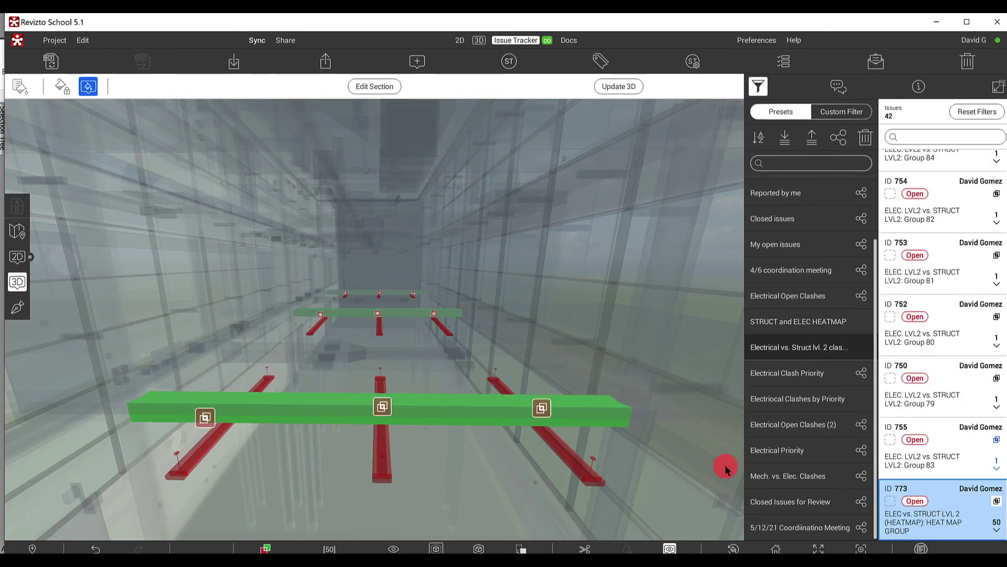
left_click(819, 377)
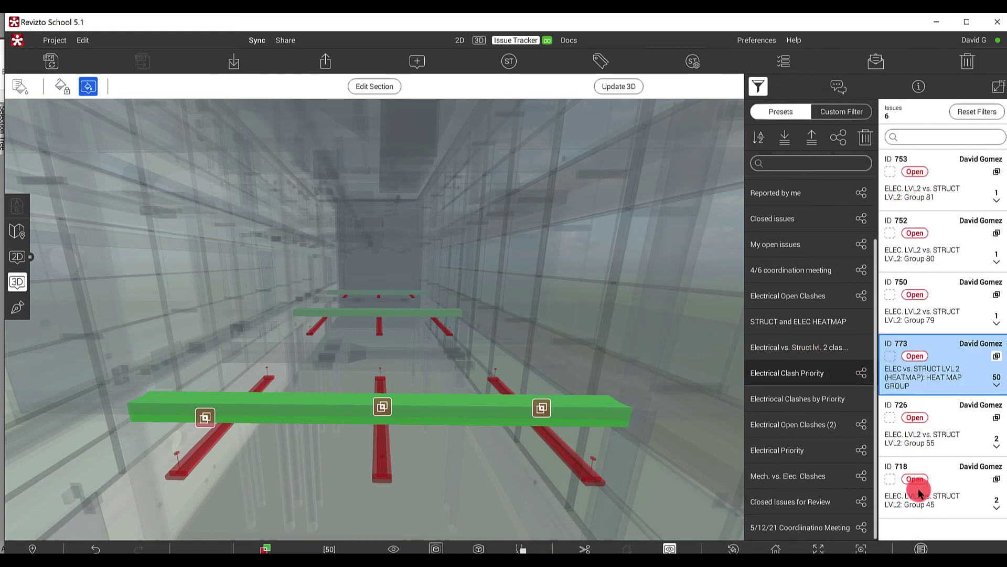
left_click(799, 345)
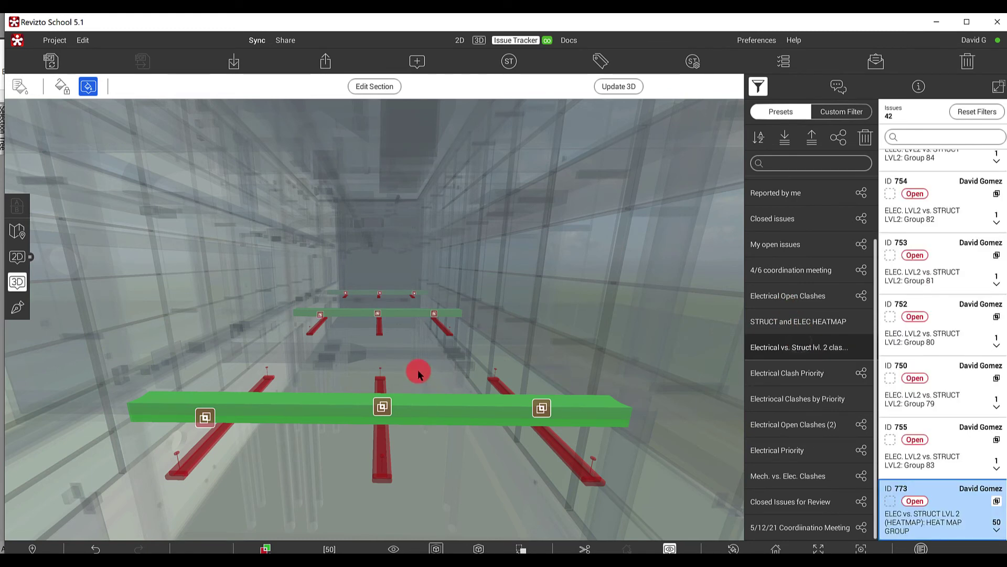
Start selecting multiple issues for bulk editing and cancel the selection mode without picking any issue
left_click(786, 61)
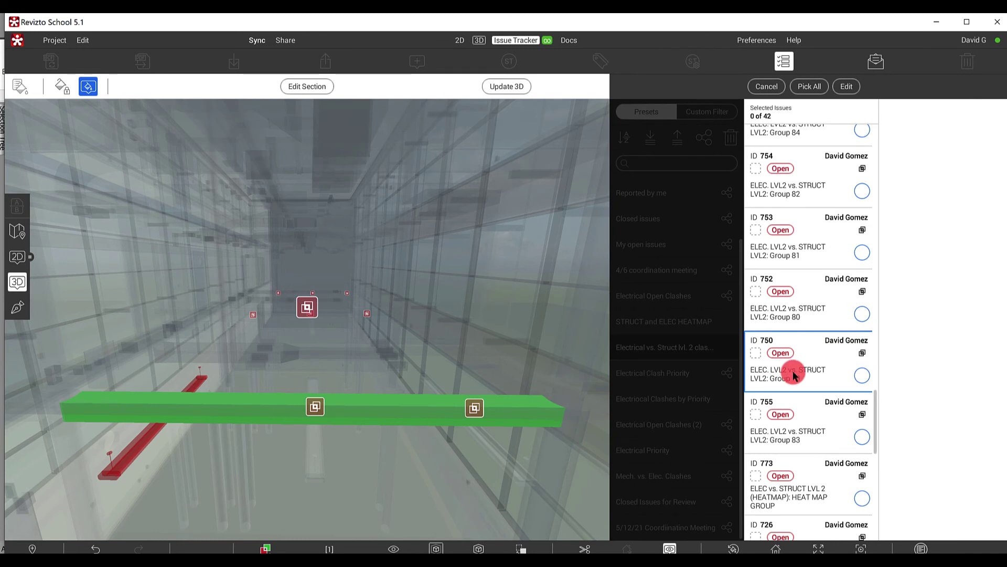
left_click(776, 91)
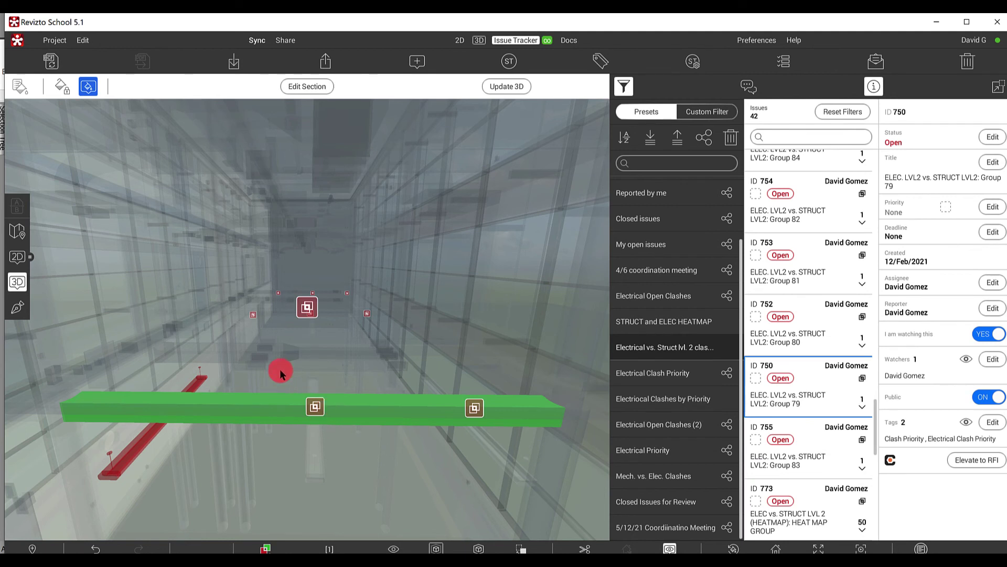
Apply the STRUCT and ELEC HEATMAP preset and select the green structural beam in the 3D view, dismissing its object options
left_click(687, 326)
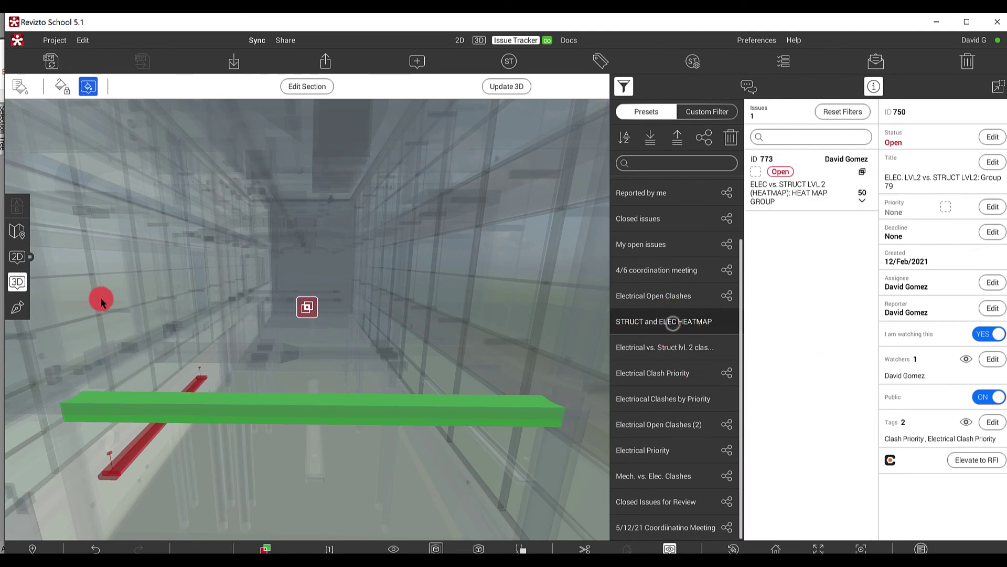
right_click(309, 406)
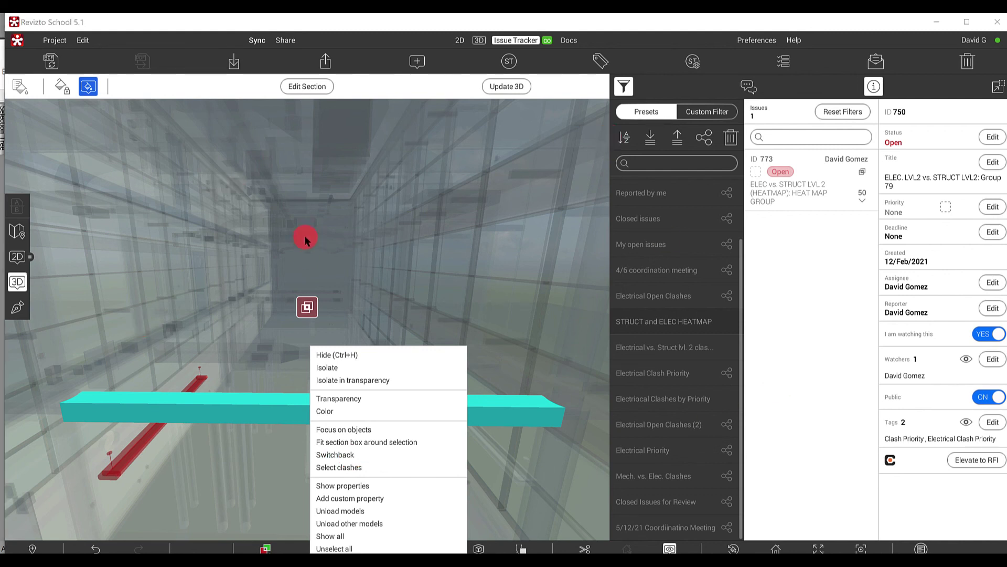
left_click(294, 63)
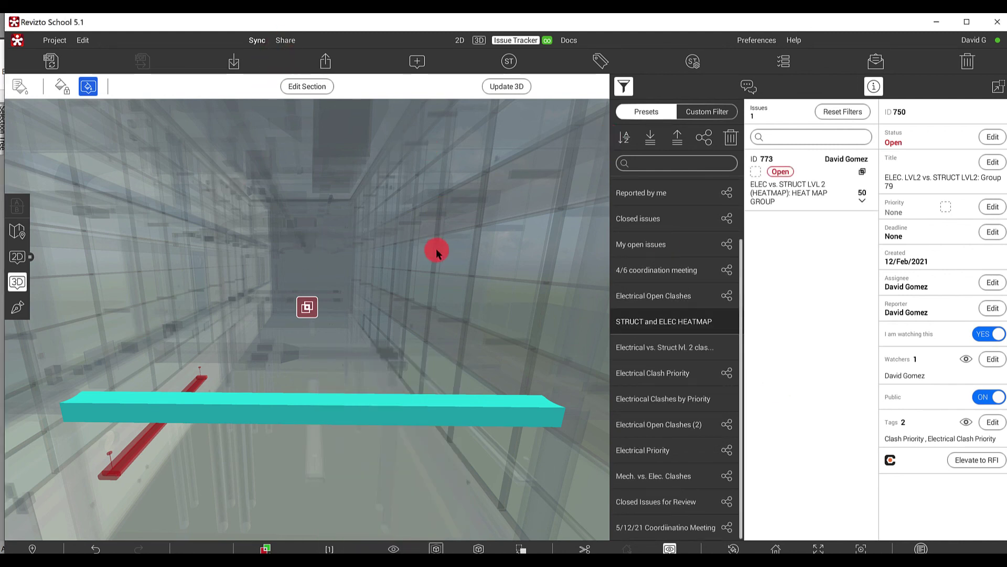